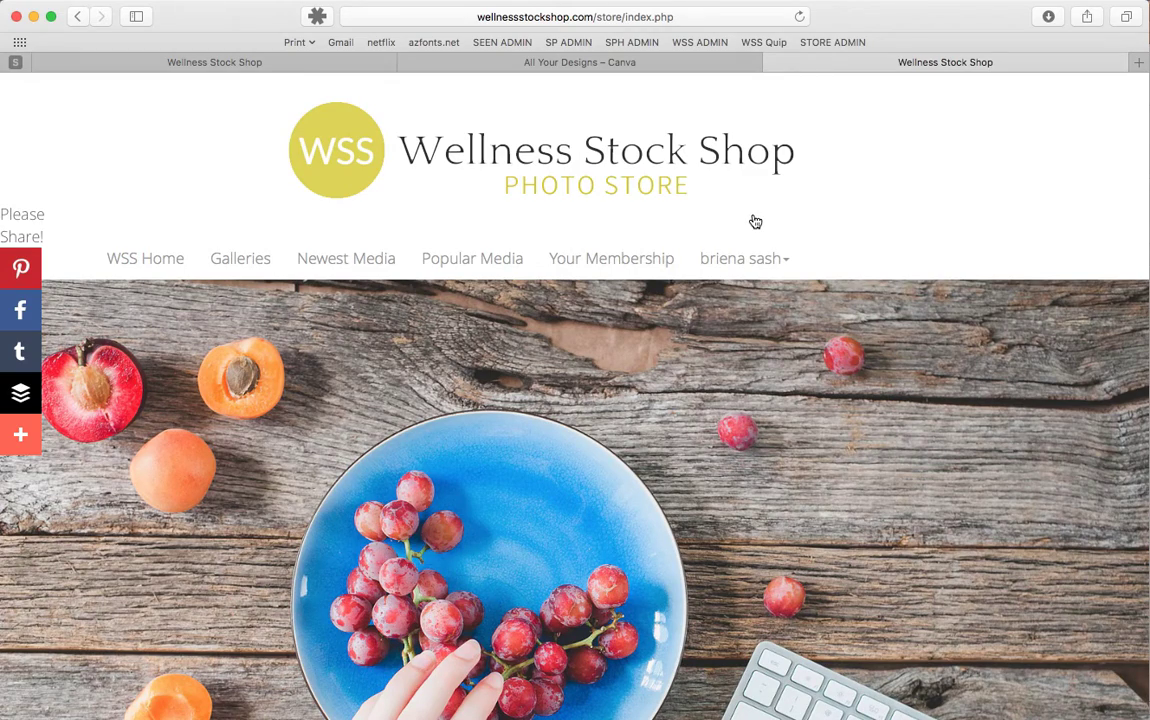
# Step: Open the store's FAQ page and expand the answer on which download file size is best
pyautogui.scroll(-10, 755, 221)
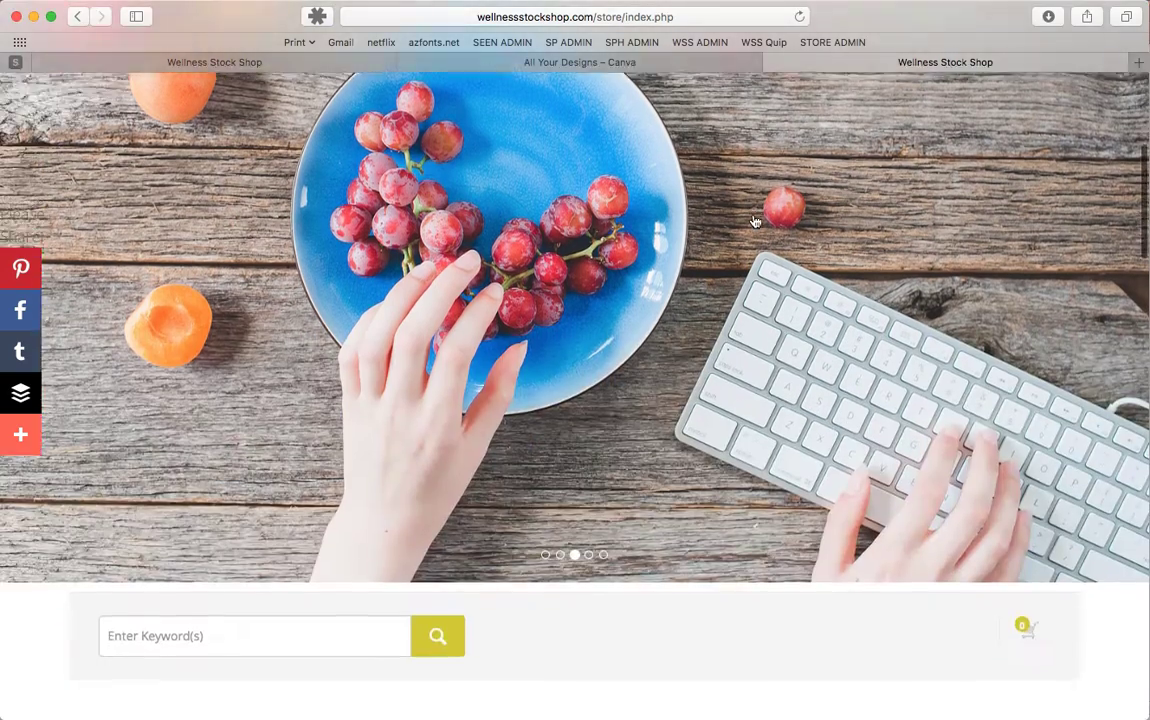
pyautogui.scroll(-5, 755, 221)
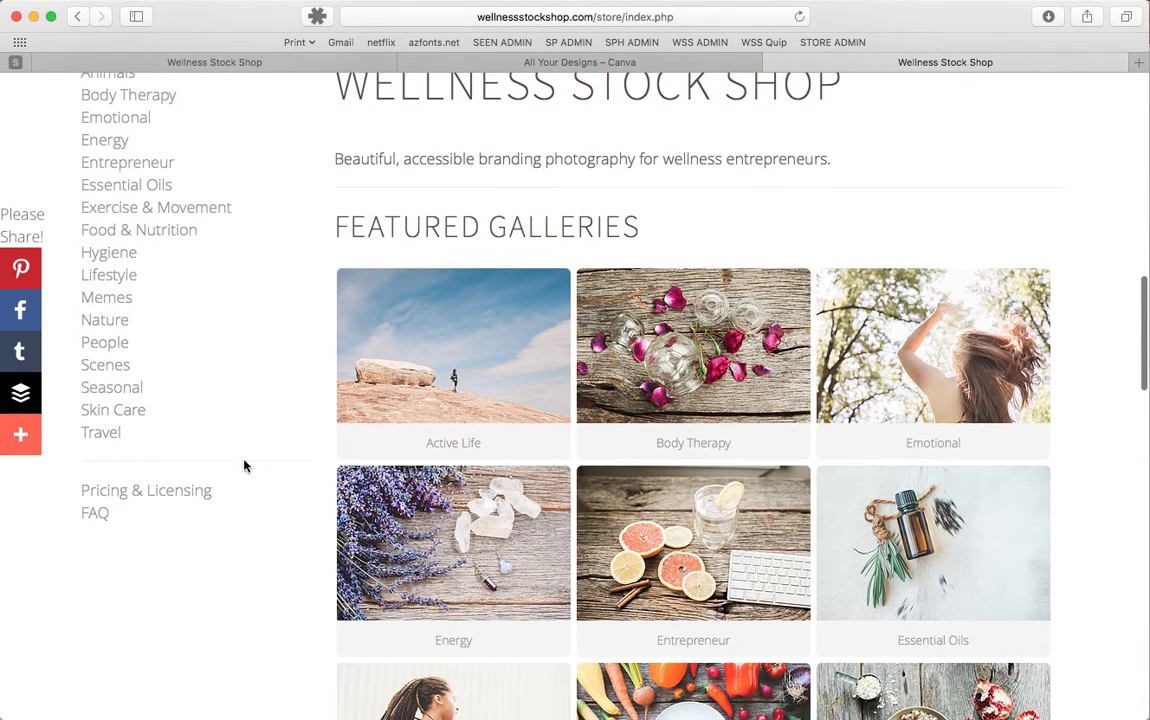
pyautogui.click(93, 515)
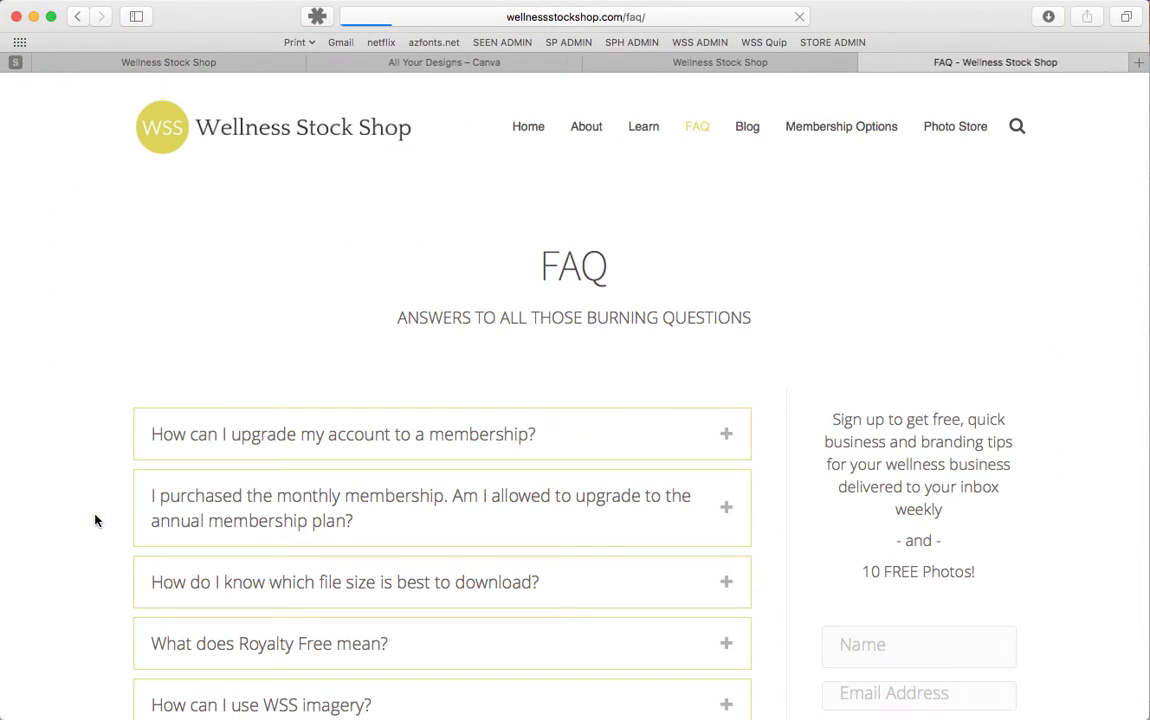
pyautogui.scroll(-1, 95, 520)
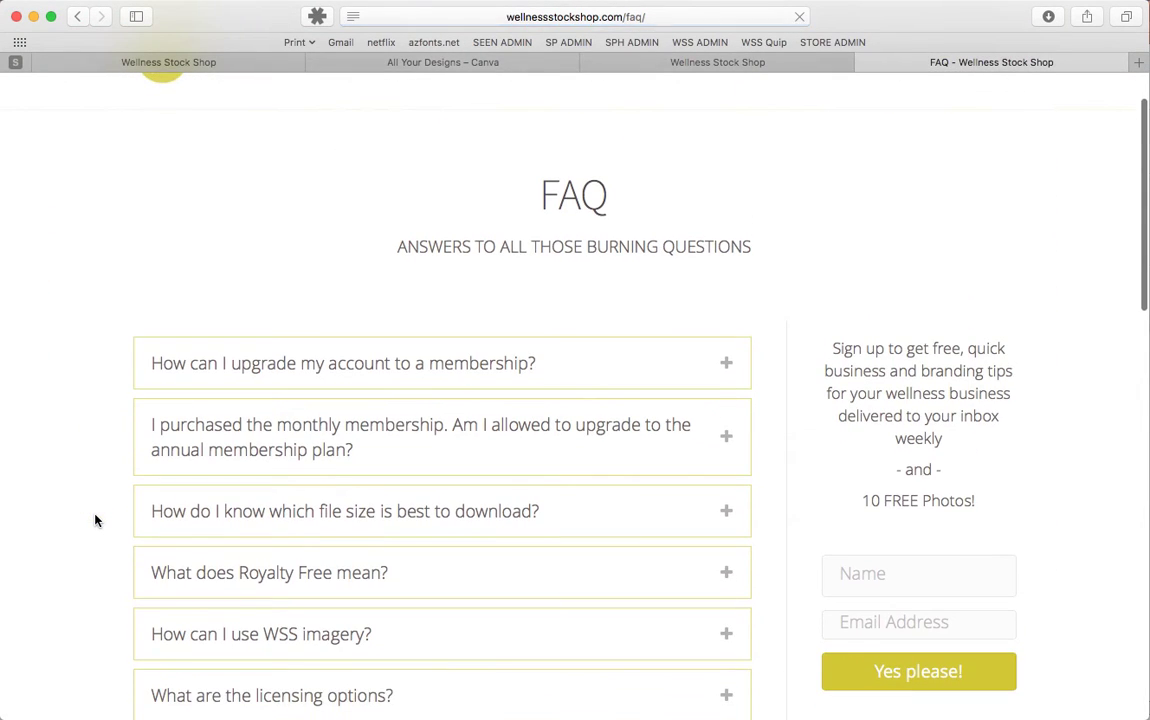
pyautogui.scroll(-1, 95, 520)
pyautogui.scroll(-1, 95, 520)
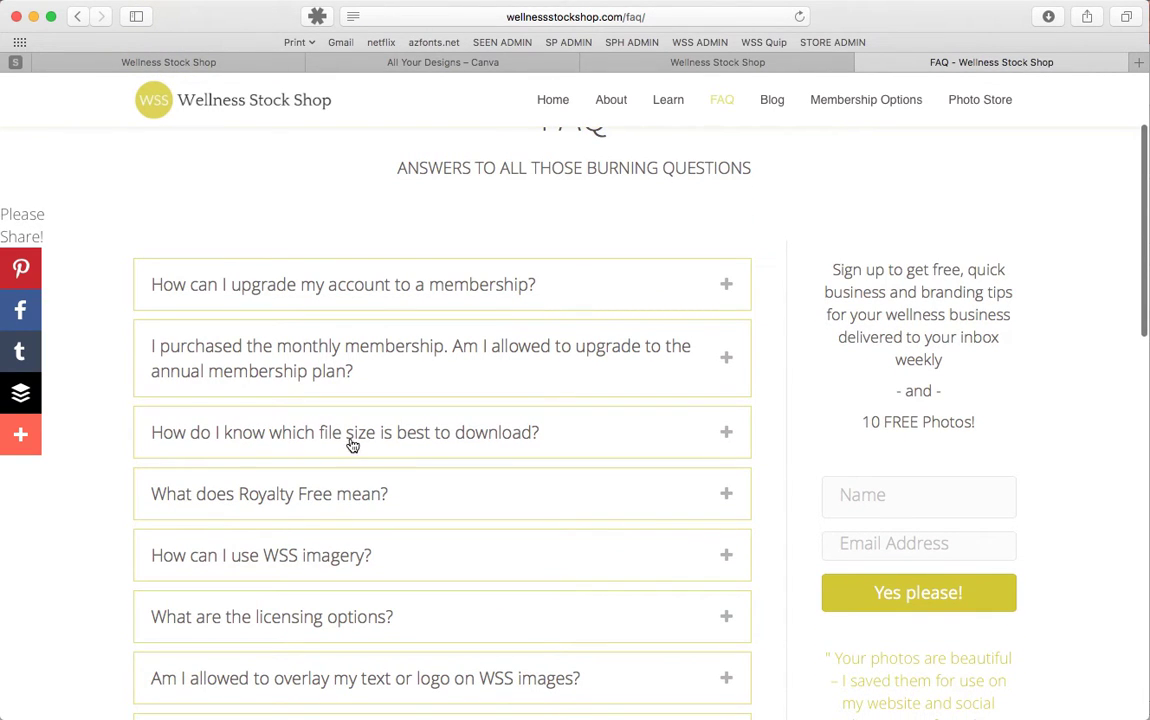
pyautogui.click(541, 439)
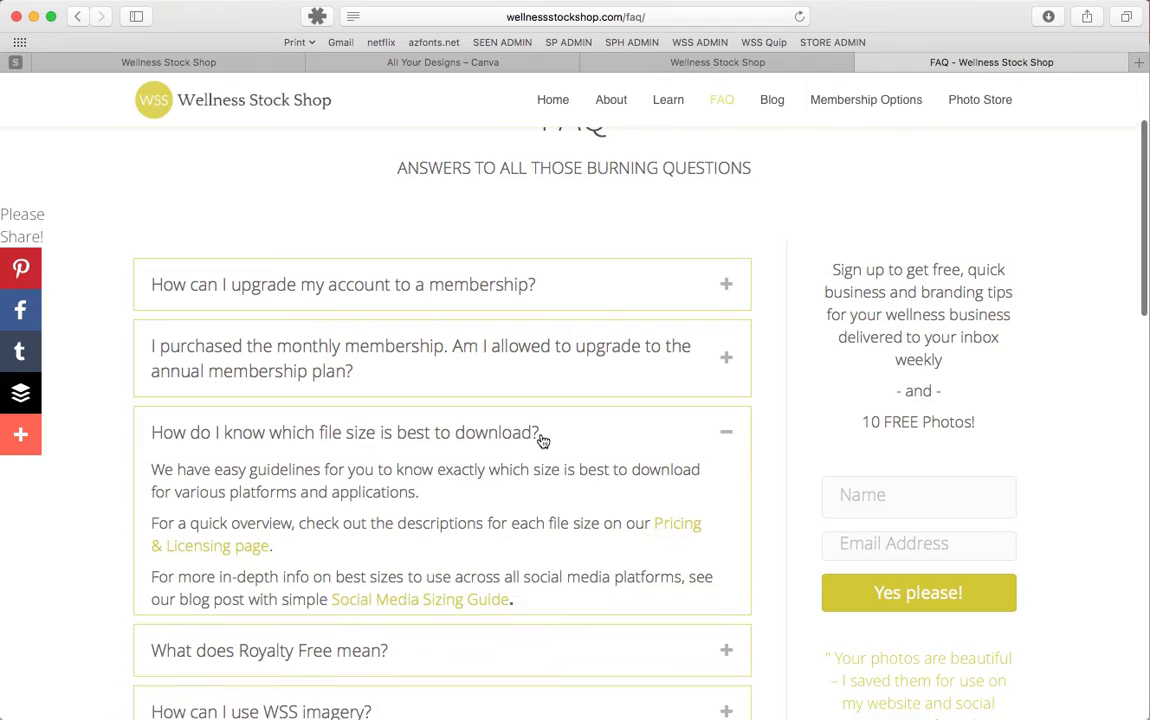
# Step: Open the Simple Social Media Sizing Guide post and scroll to its Quick References size lists
pyautogui.click(417, 600)
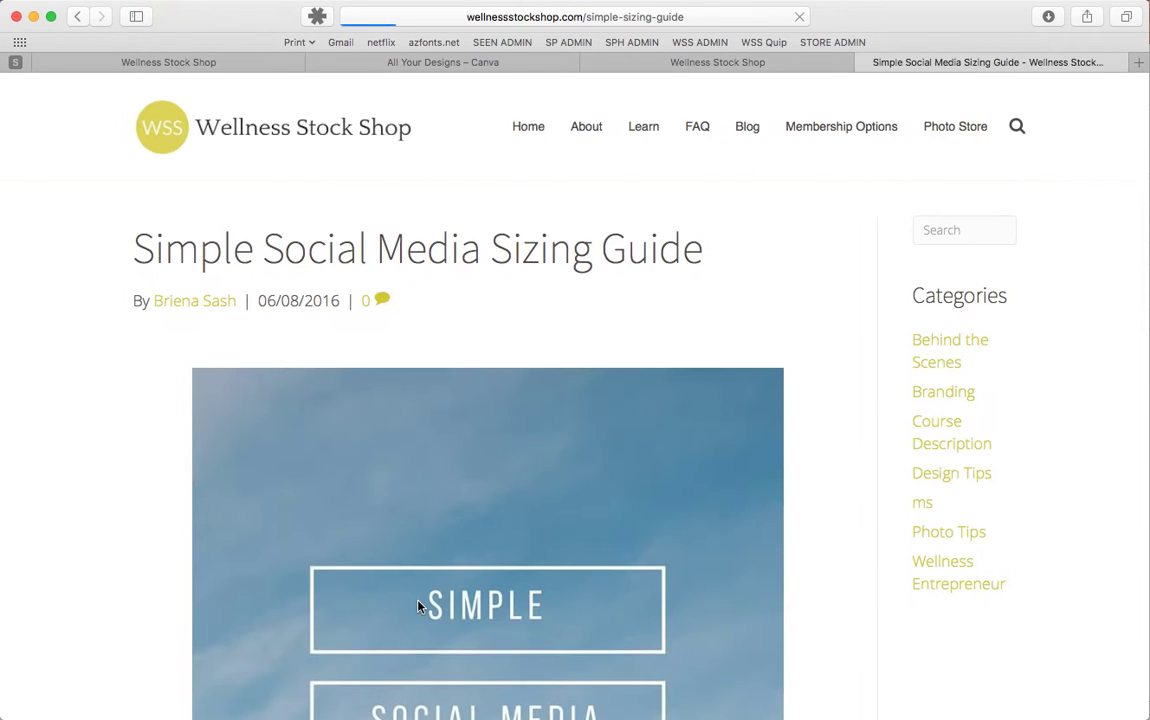
pyautogui.scroll(-5, 418, 606)
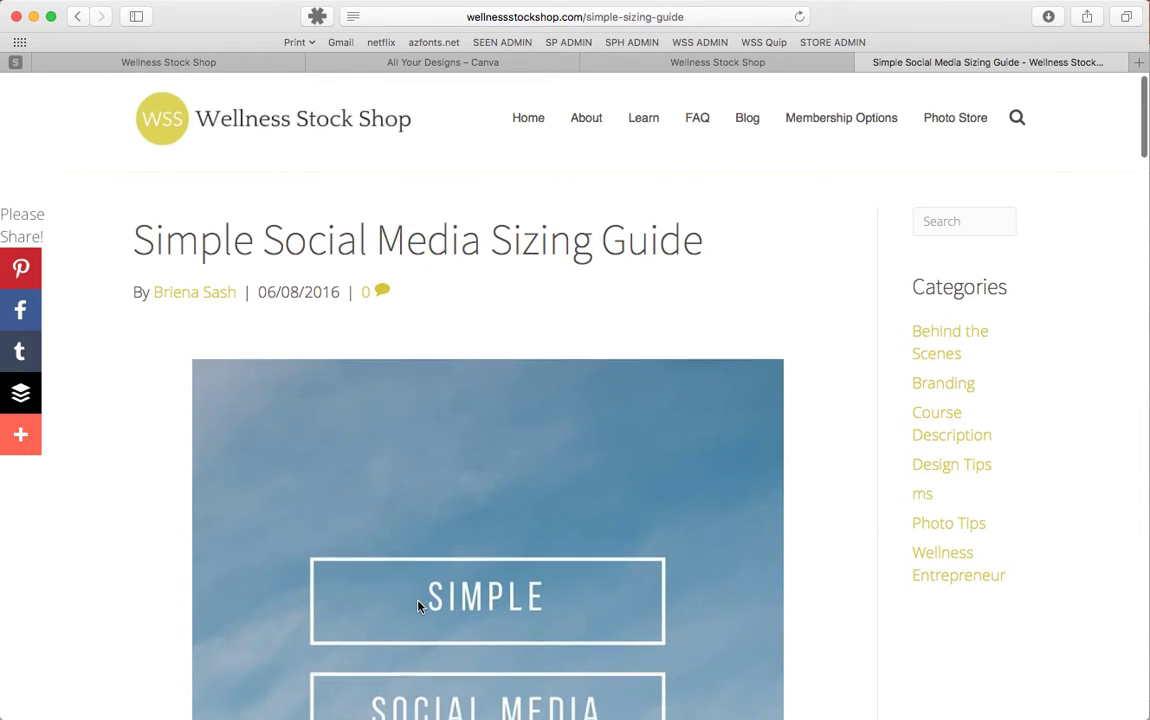
pyautogui.scroll(-5, 418, 606)
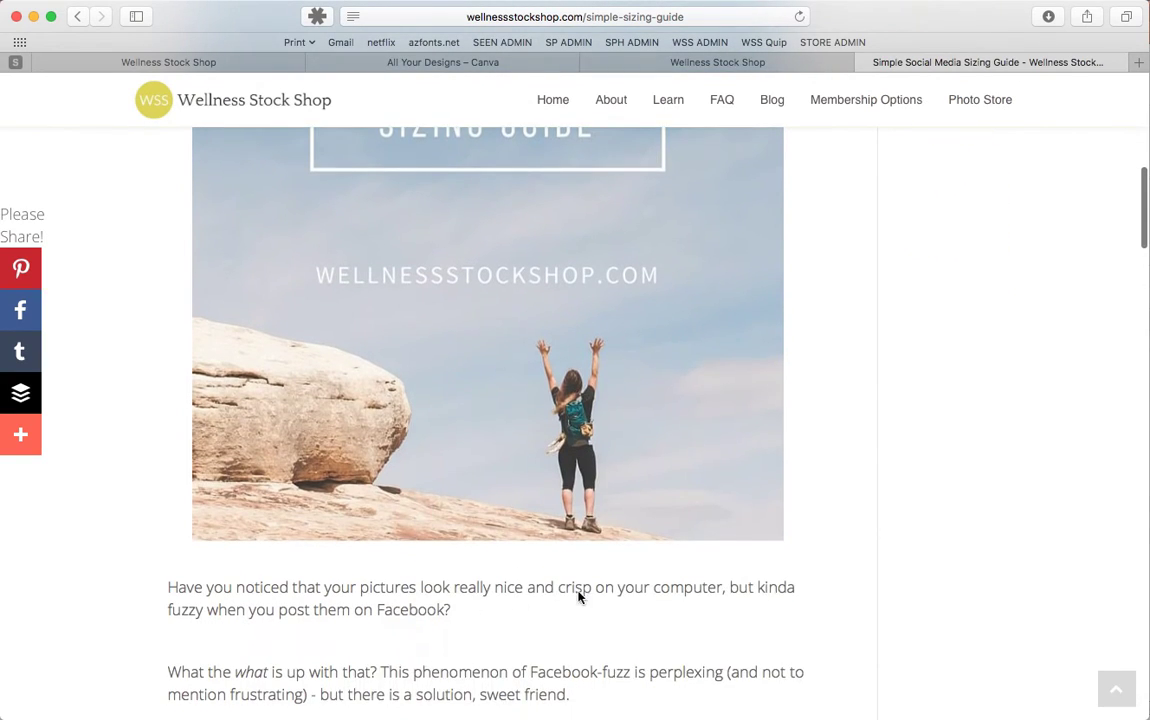
pyautogui.scroll(-11, 750, 589)
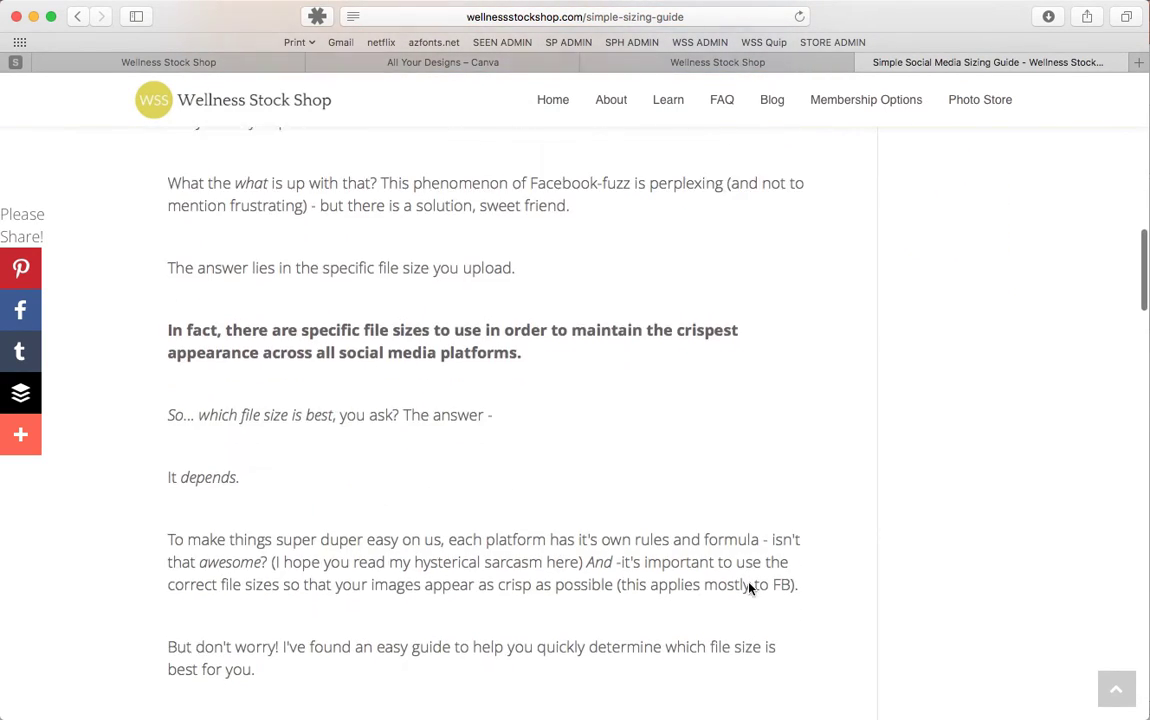
pyautogui.scroll(-8, 749, 583)
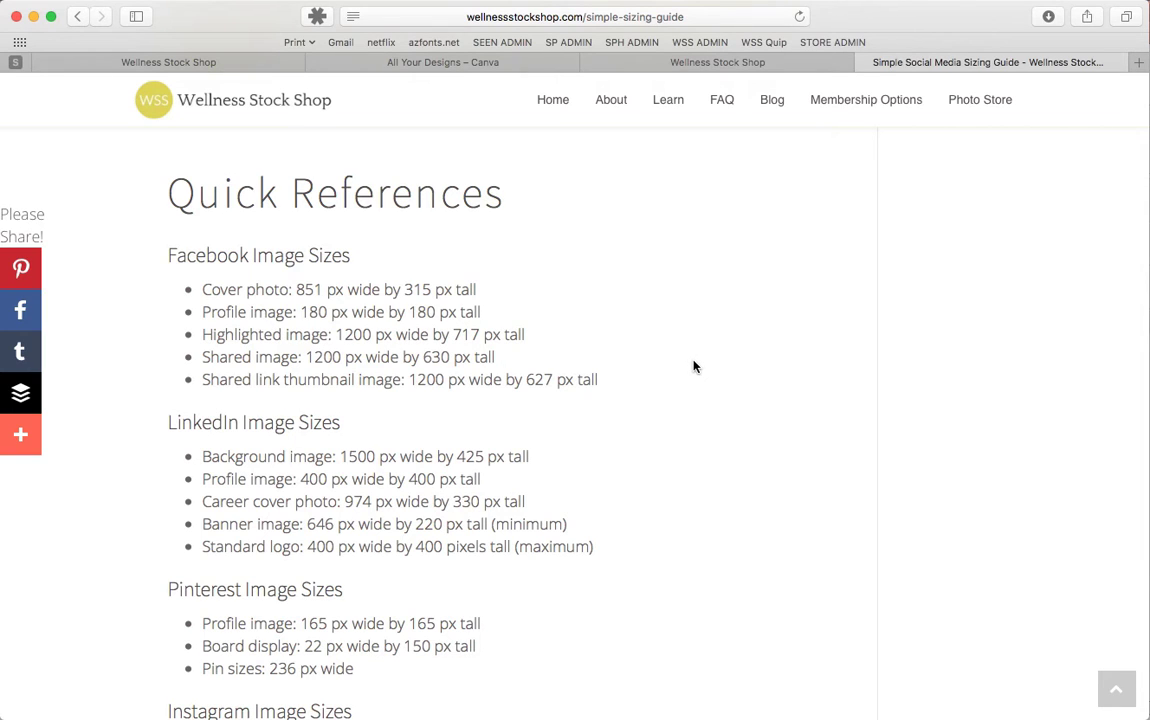
pyautogui.scroll(-1, 695, 367)
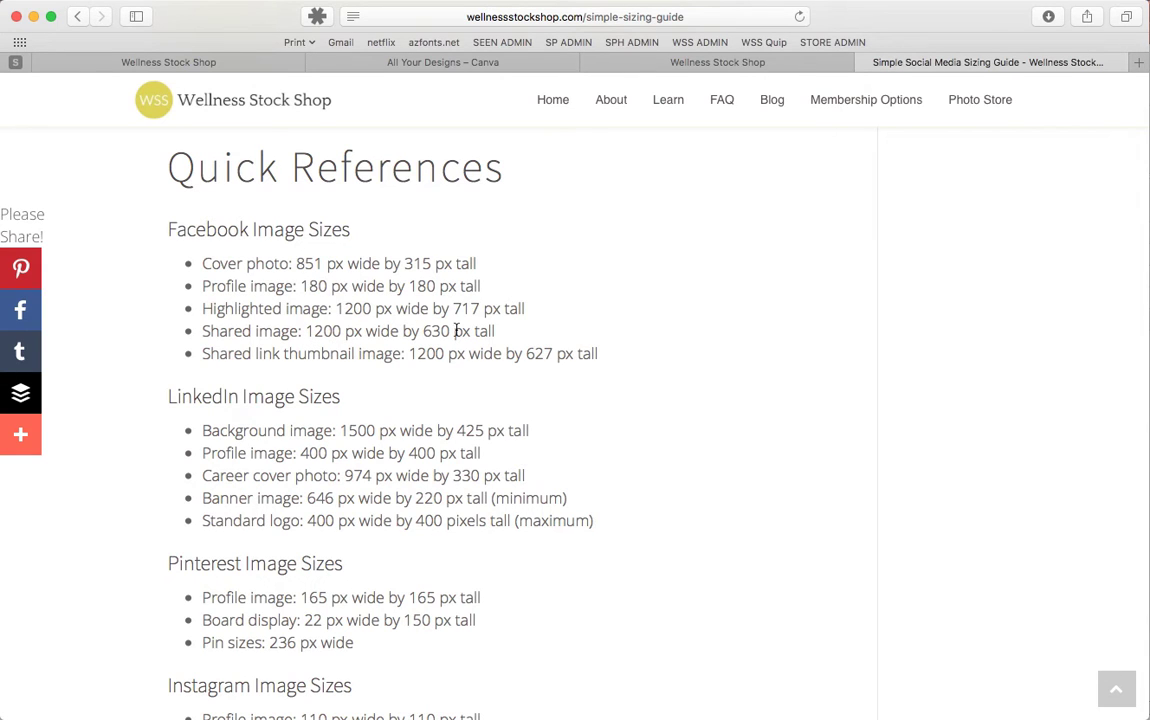
pyautogui.scroll(-5, 534, 370)
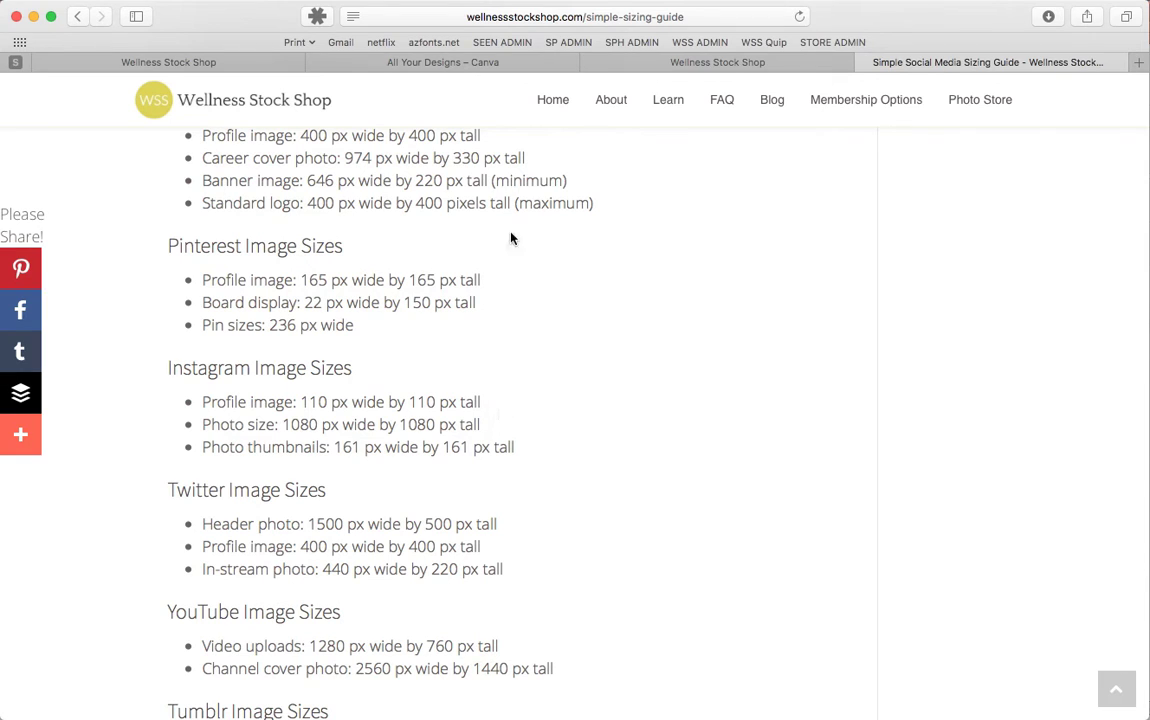
# Step: Back in Canva, replace the custom-size defaults 1200 × 630 with 1080 × 1080 px
pyautogui.click(446, 64)
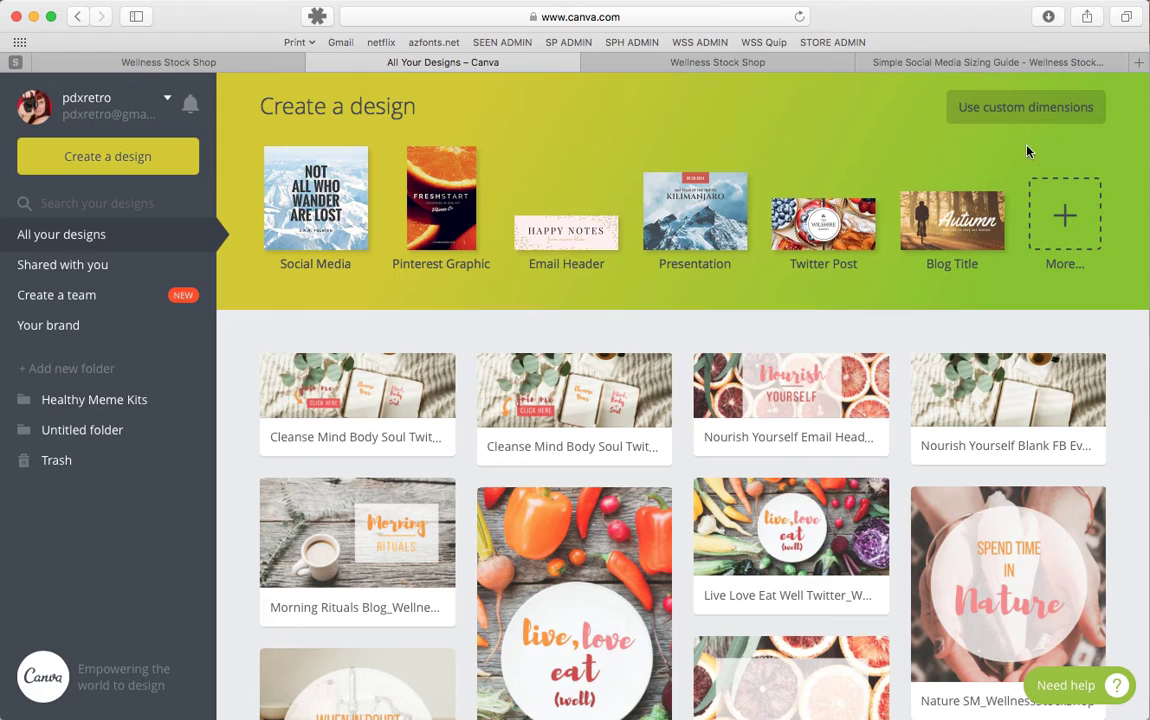
pyautogui.click(998, 114)
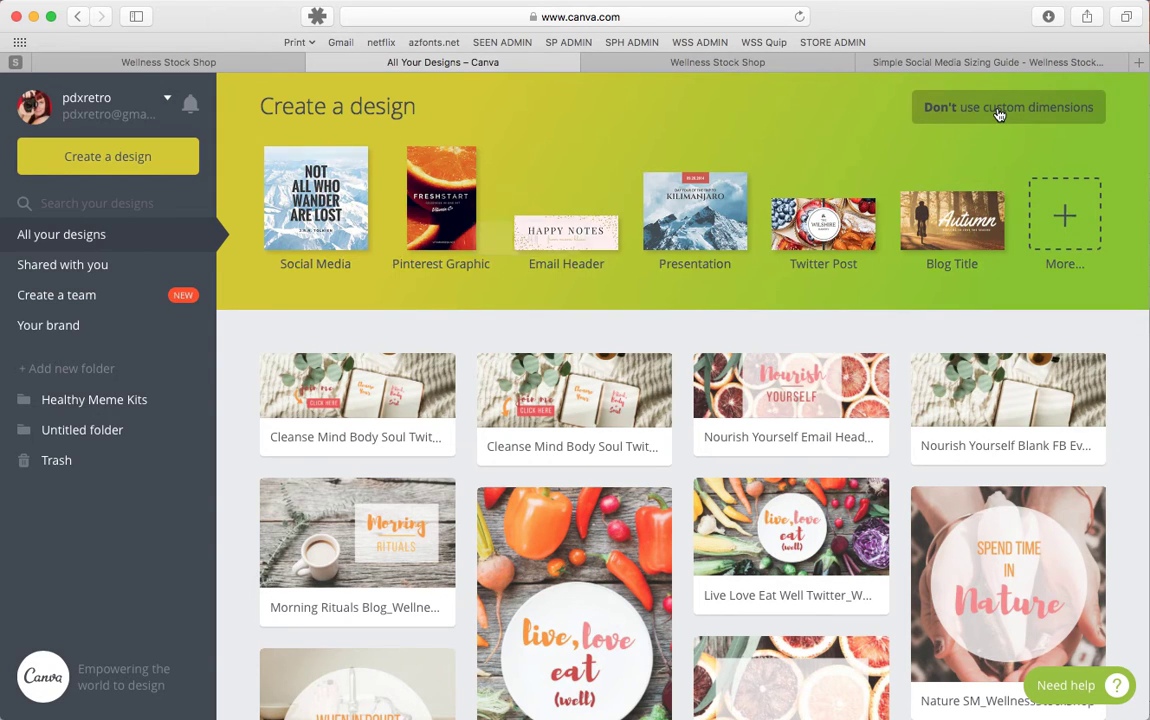
pyautogui.doubleClick(533, 214)
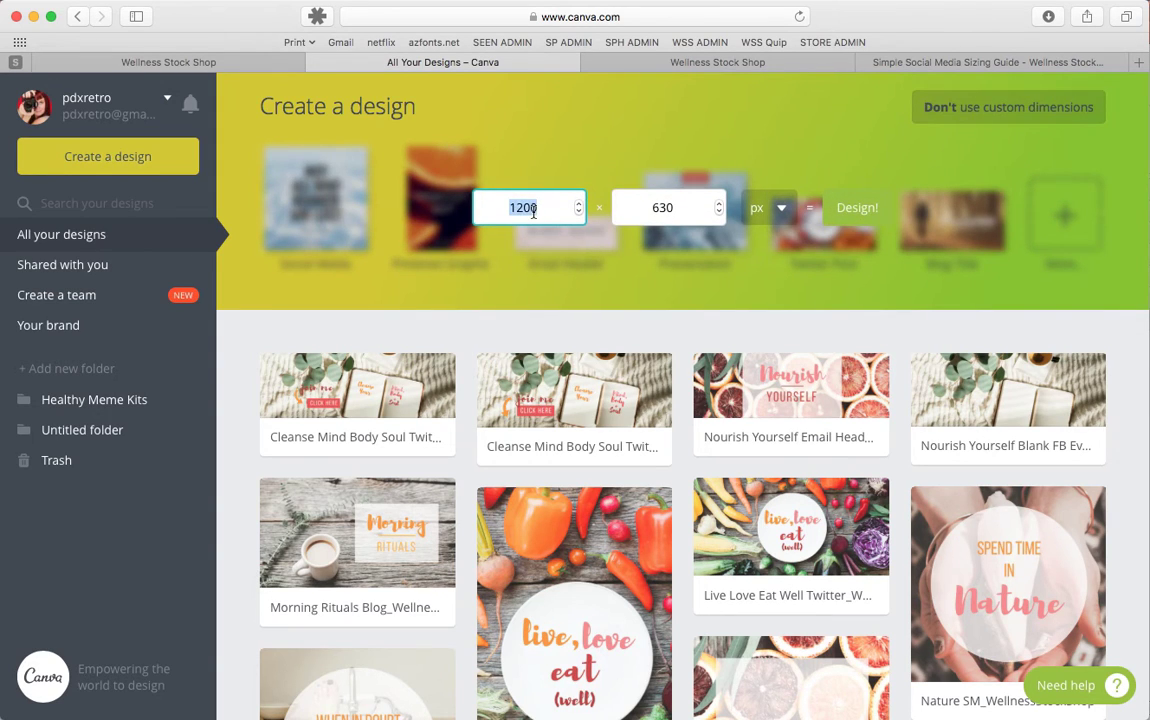
pyautogui.write('1080')
pyautogui.doubleClick(668, 210)
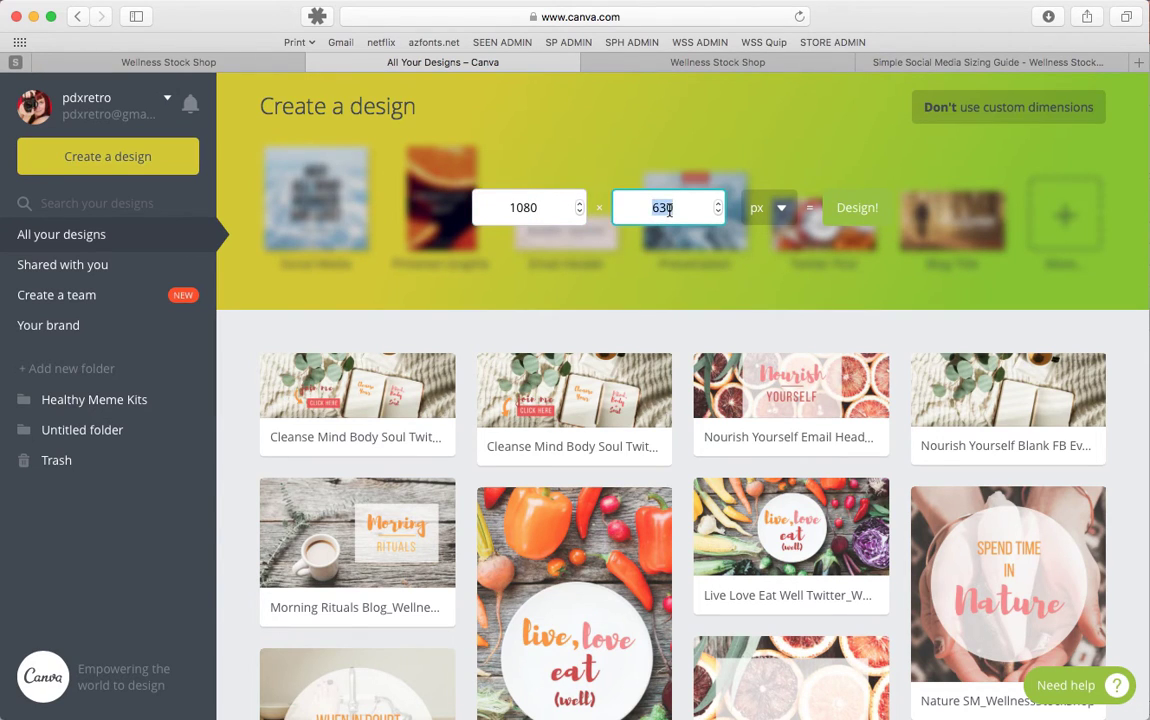
pyautogui.write('1080')
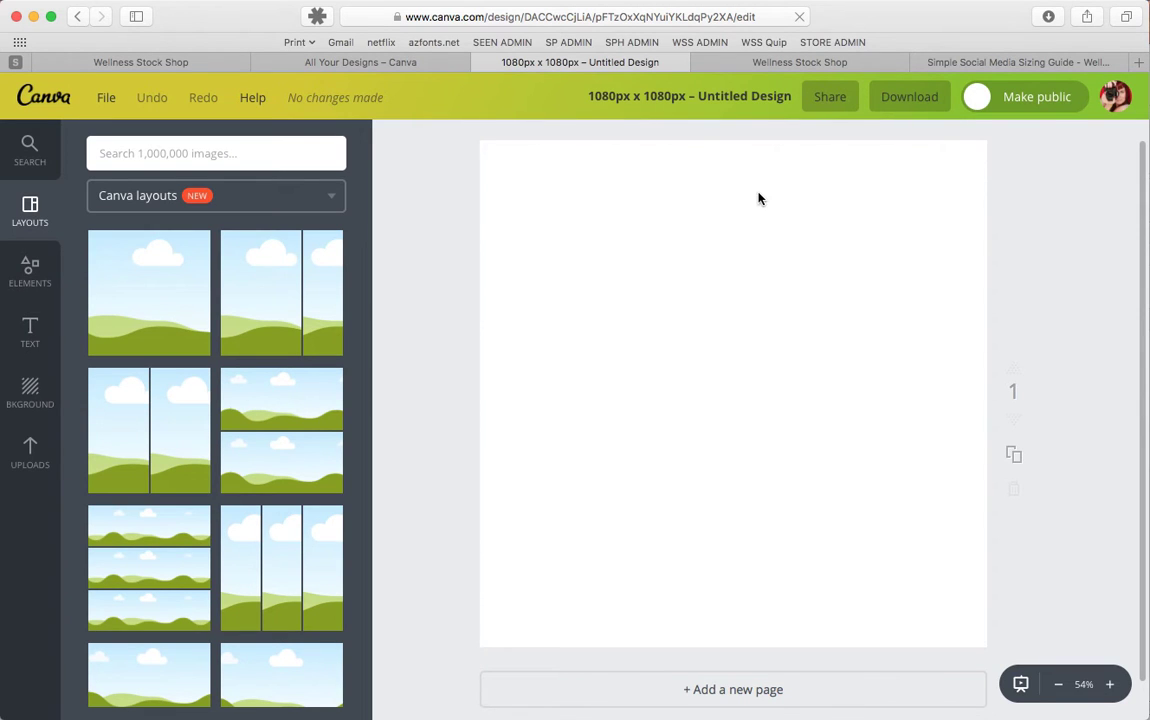
# Step: Return to the Wellness Stock Shop galleries and open the Food & Nutrition gallery
pyautogui.click(779, 63)
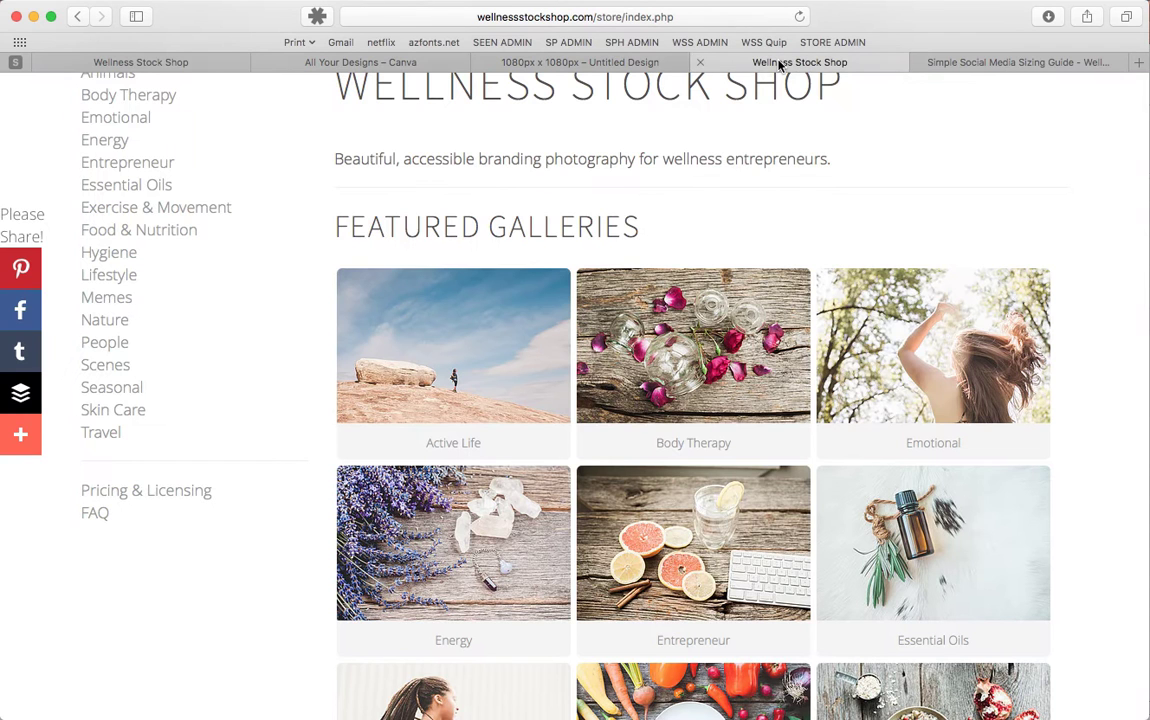
pyautogui.scroll(-8, 752, 373)
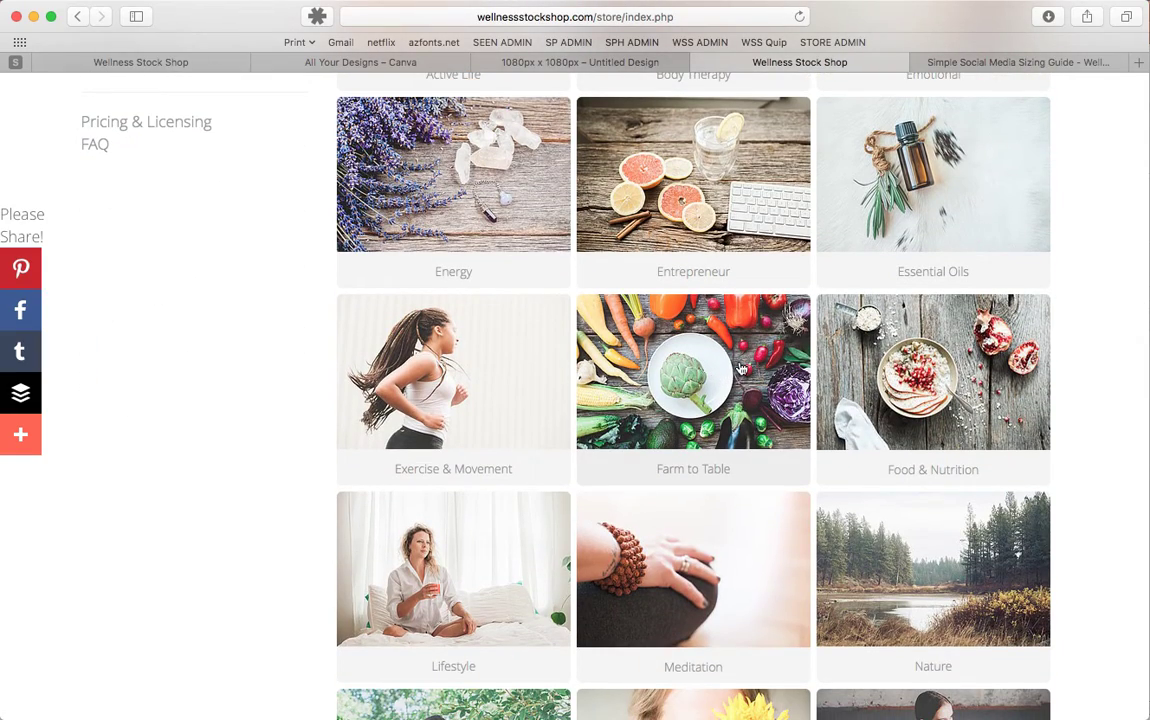
pyautogui.scroll(-2, 741, 370)
pyautogui.click(864, 265)
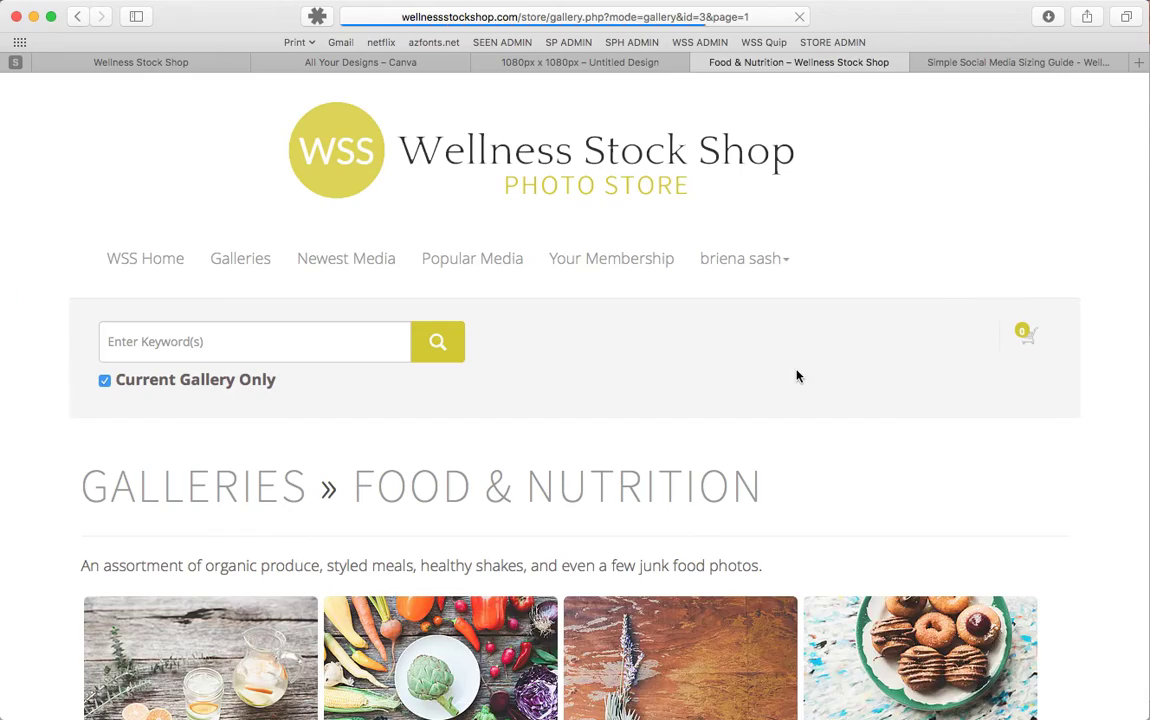
# Step: Scroll to the blue-plate photo and show its download size choices
pyautogui.scroll(-20, 797, 376)
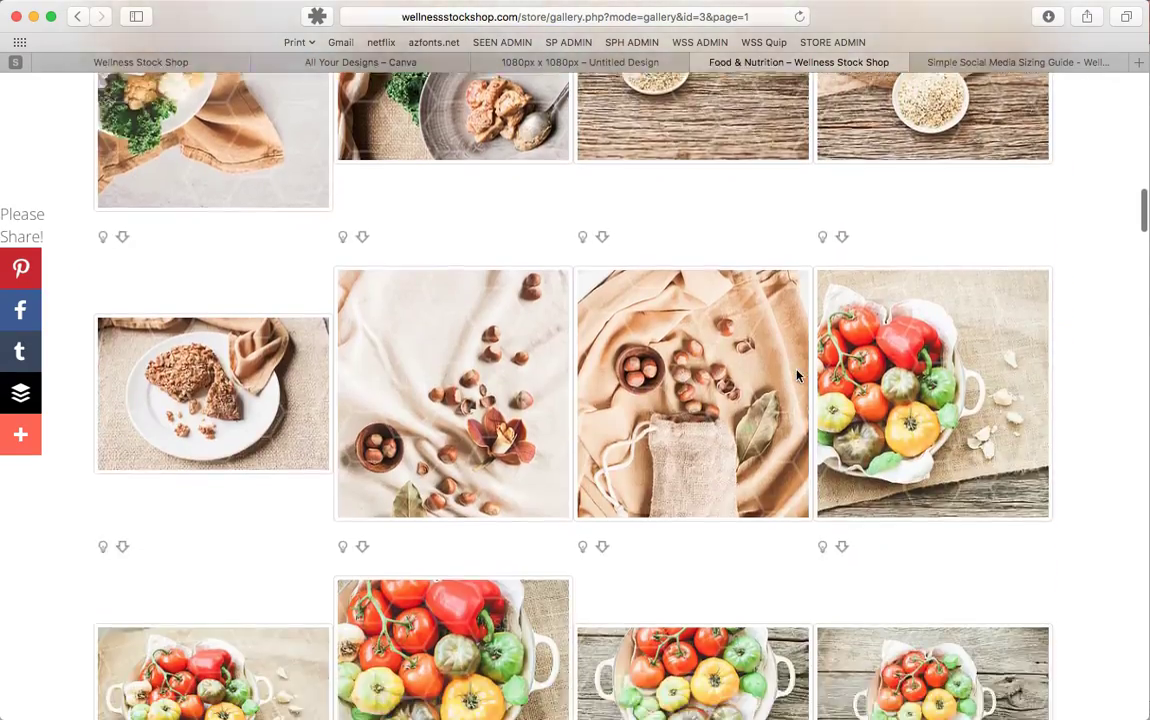
pyautogui.scroll(-20, 797, 376)
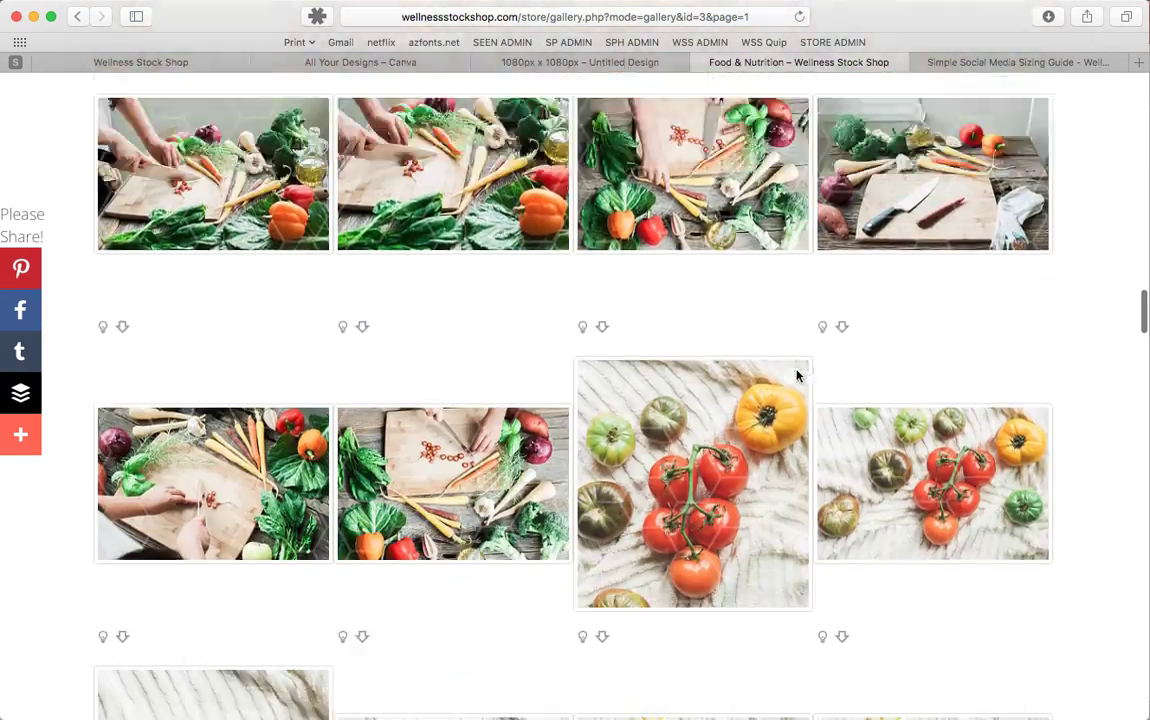
pyautogui.scroll(-20, 797, 376)
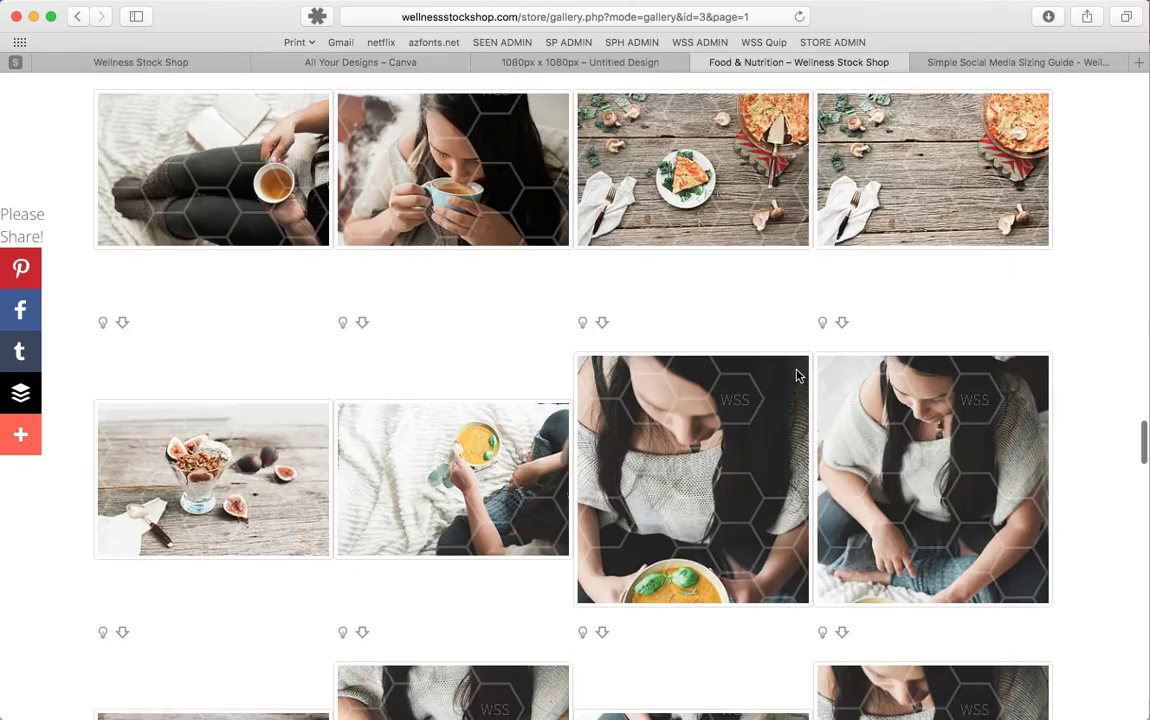
pyautogui.scroll(-20, 797, 376)
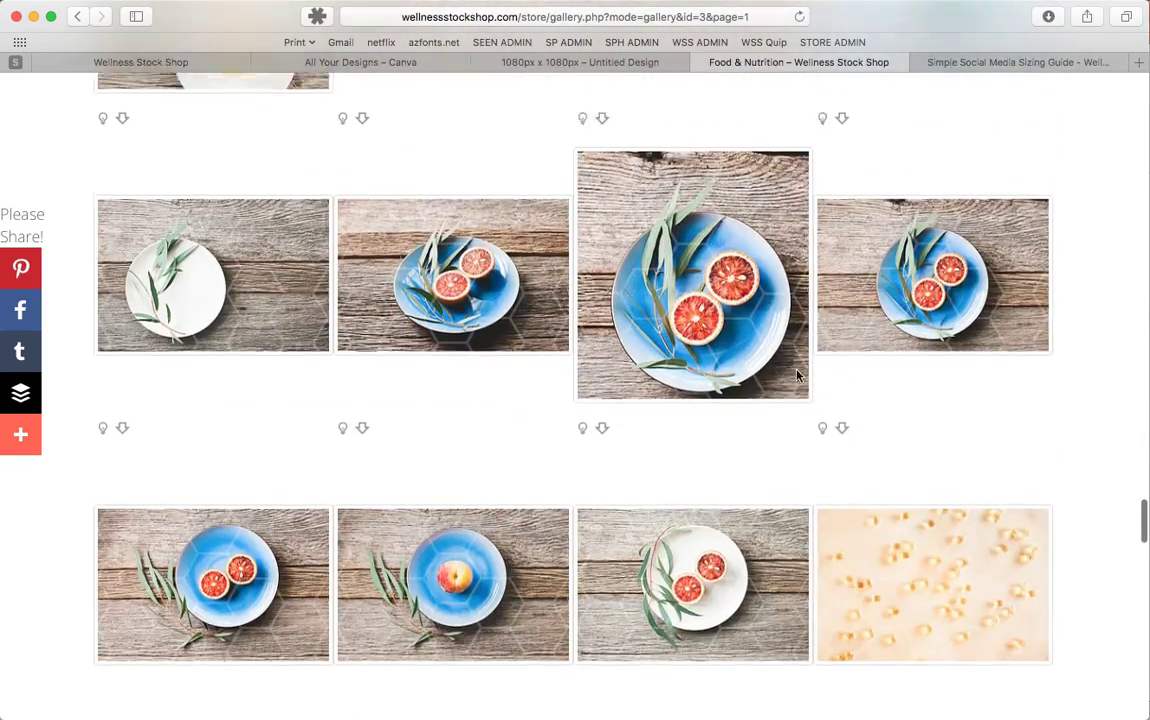
pyautogui.scroll(-1, 797, 376)
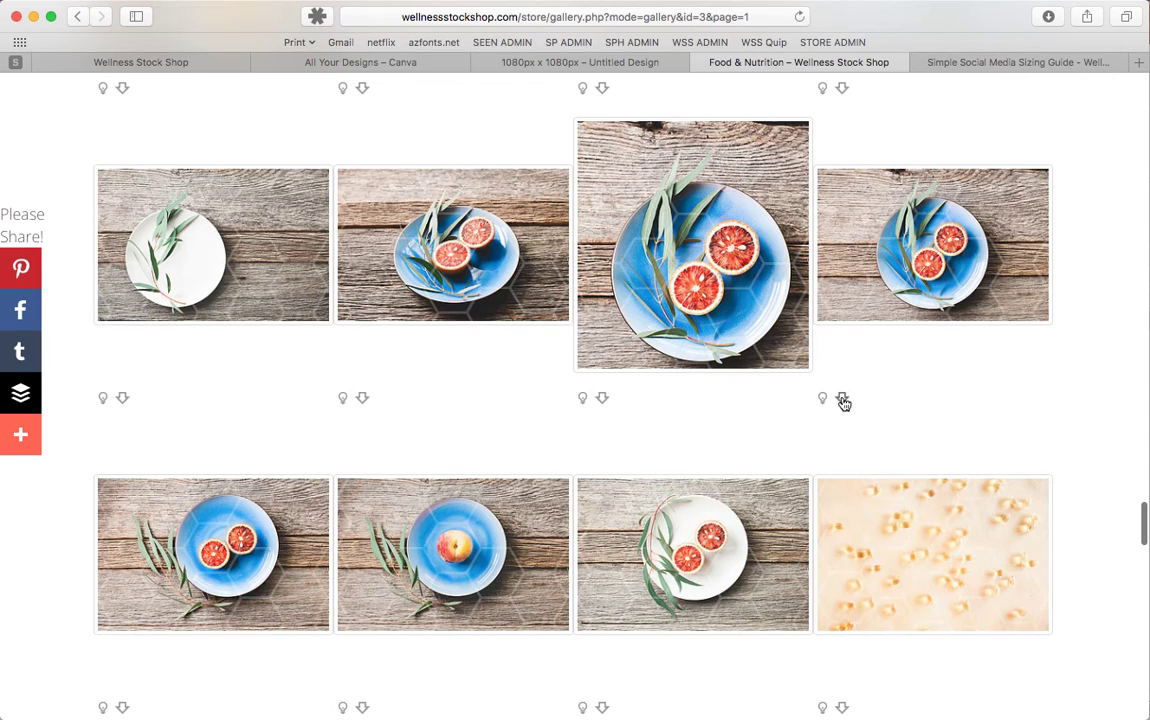
pyautogui.click(842, 399)
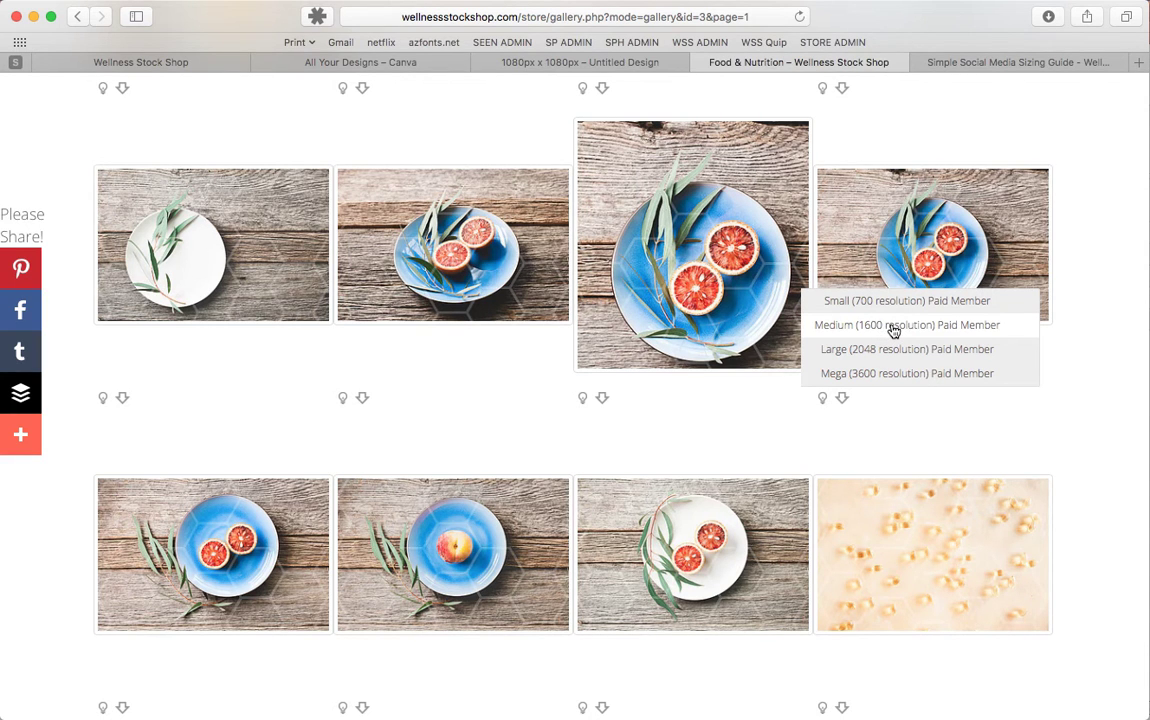
# Step: Download the blue-plate photo at Medium (1600) resolution and close the download details
pyautogui.click(891, 330)
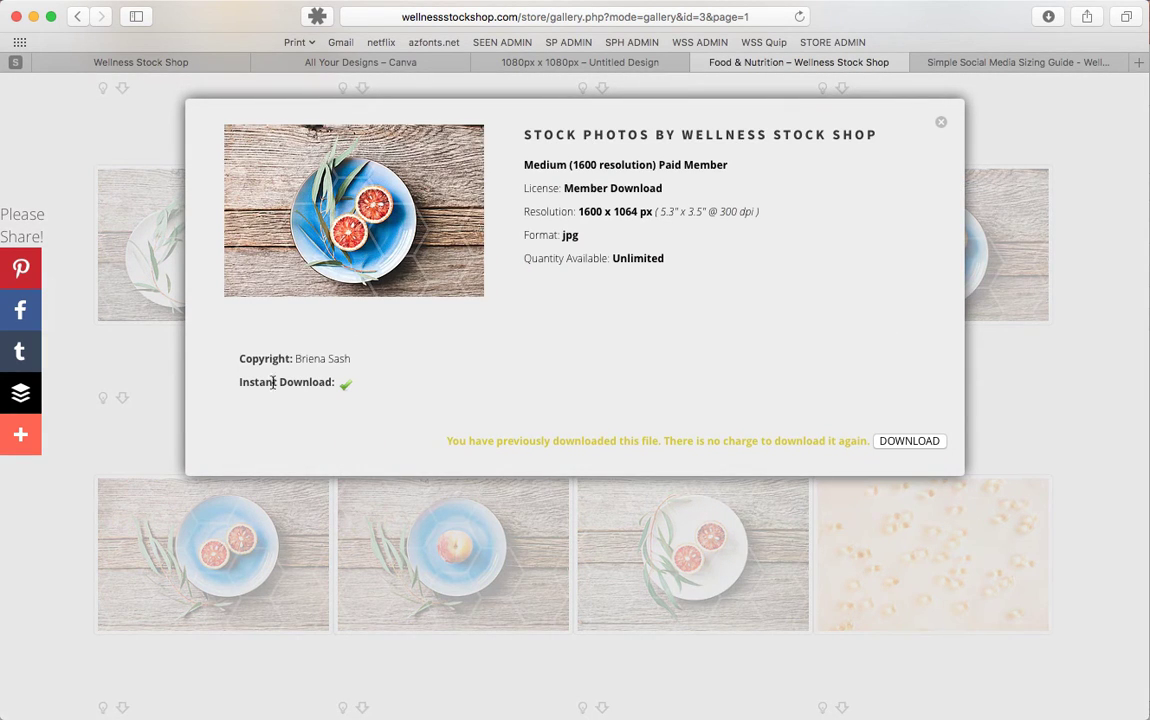
pyautogui.click(905, 440)
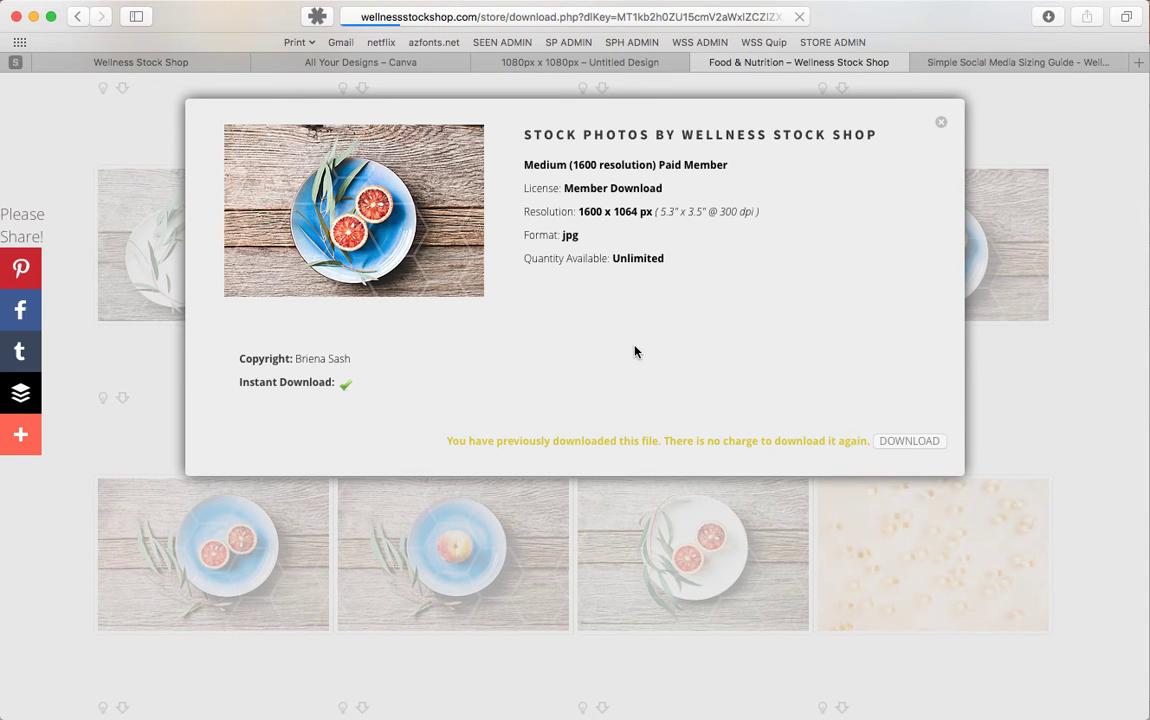
pyautogui.click(942, 122)
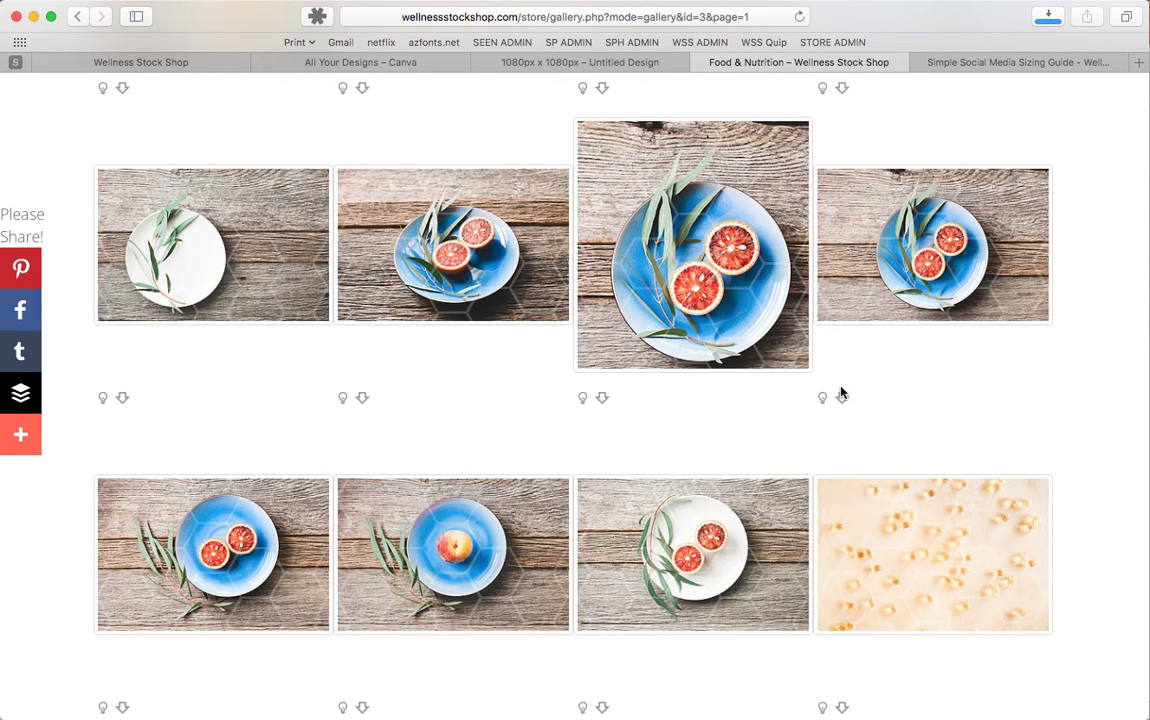
# Step: Download the Small (700) version as well, then go back to the blank Canva design
pyautogui.moveTo(845, 401)
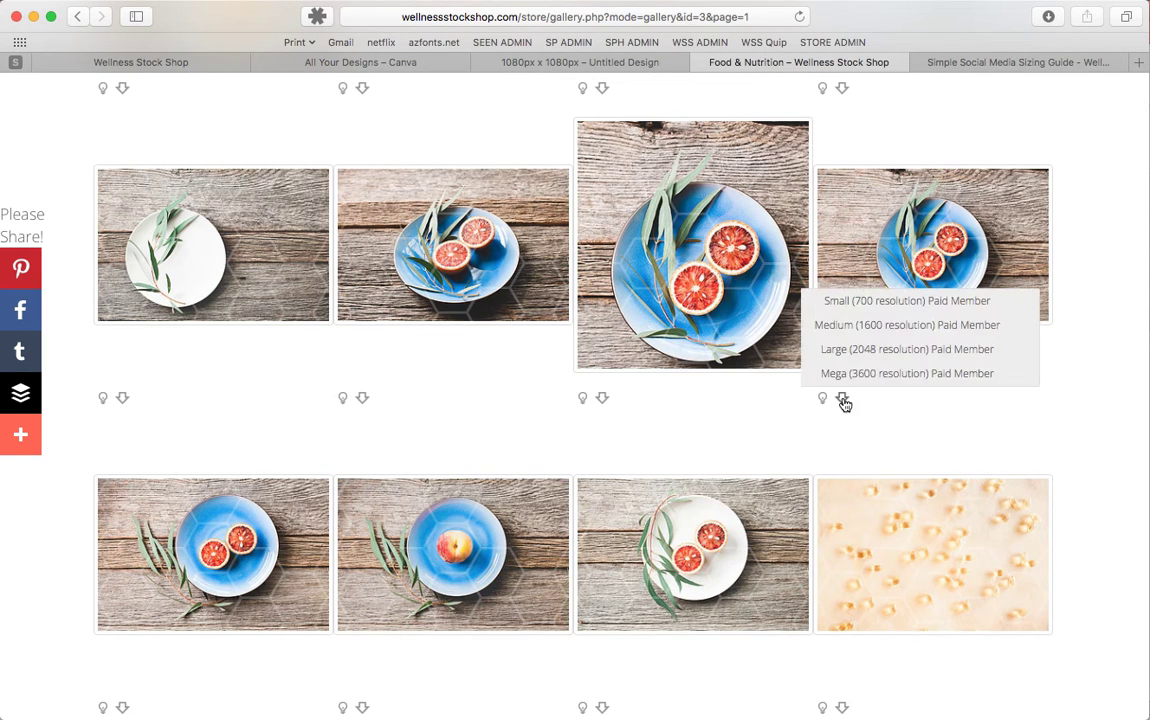
pyautogui.click(865, 303)
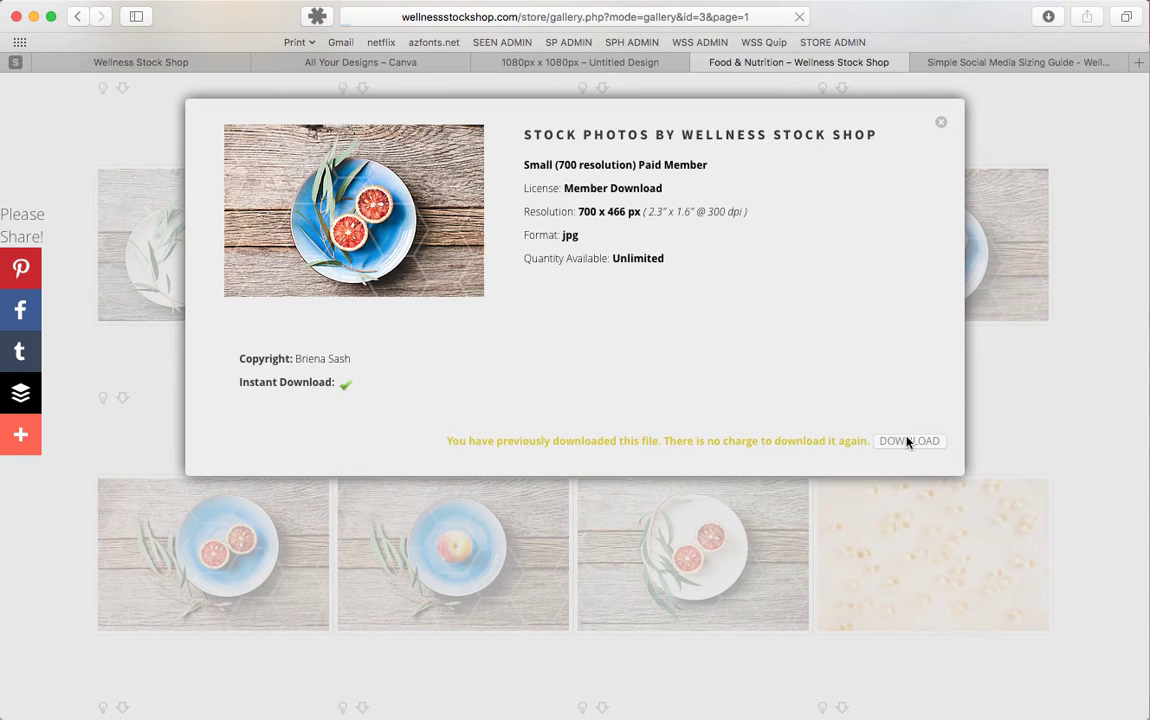
pyautogui.click(908, 441)
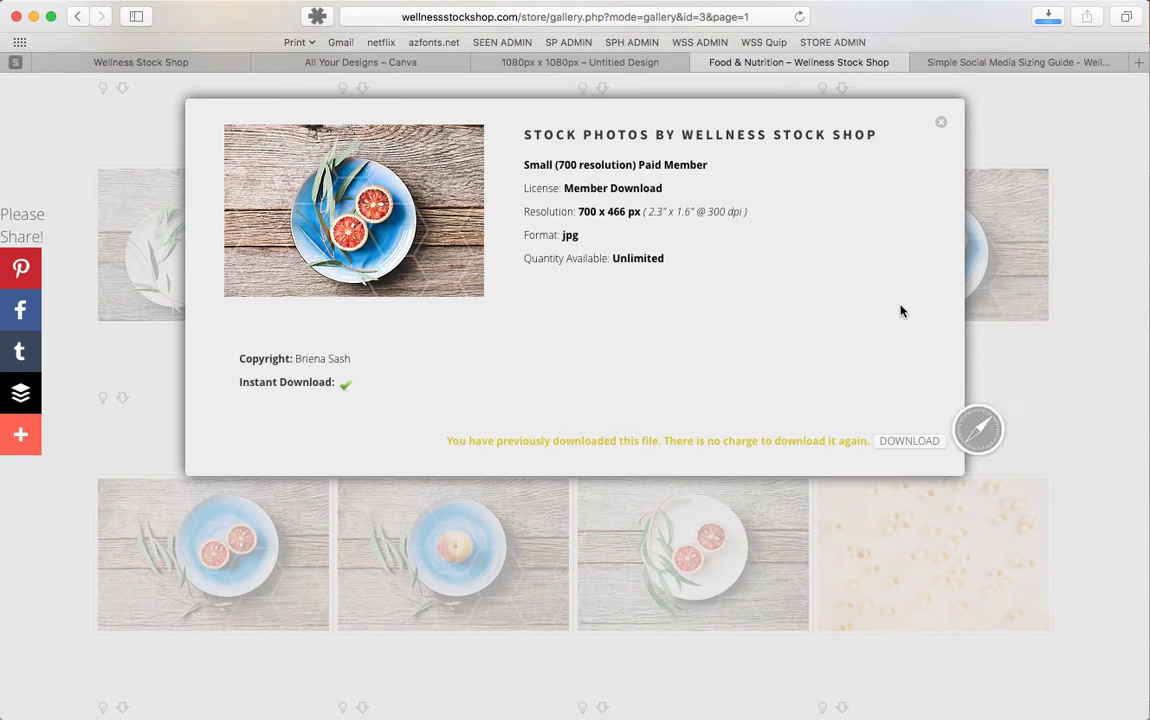
pyautogui.click(941, 125)
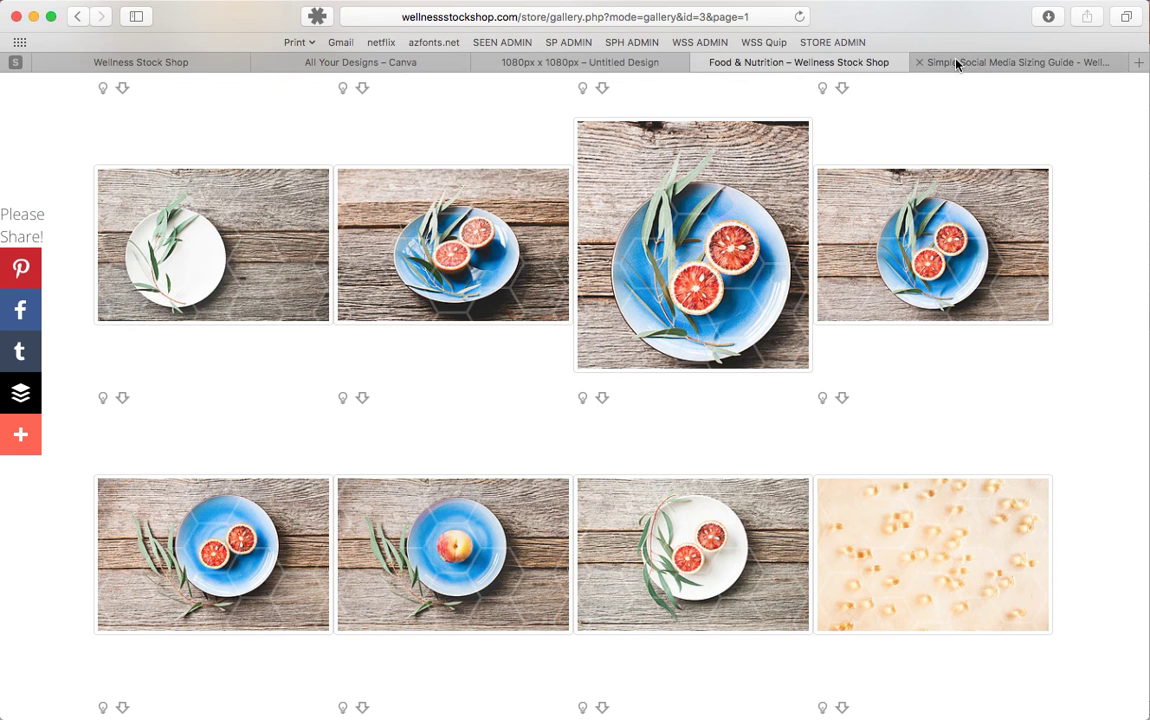
pyautogui.click(562, 63)
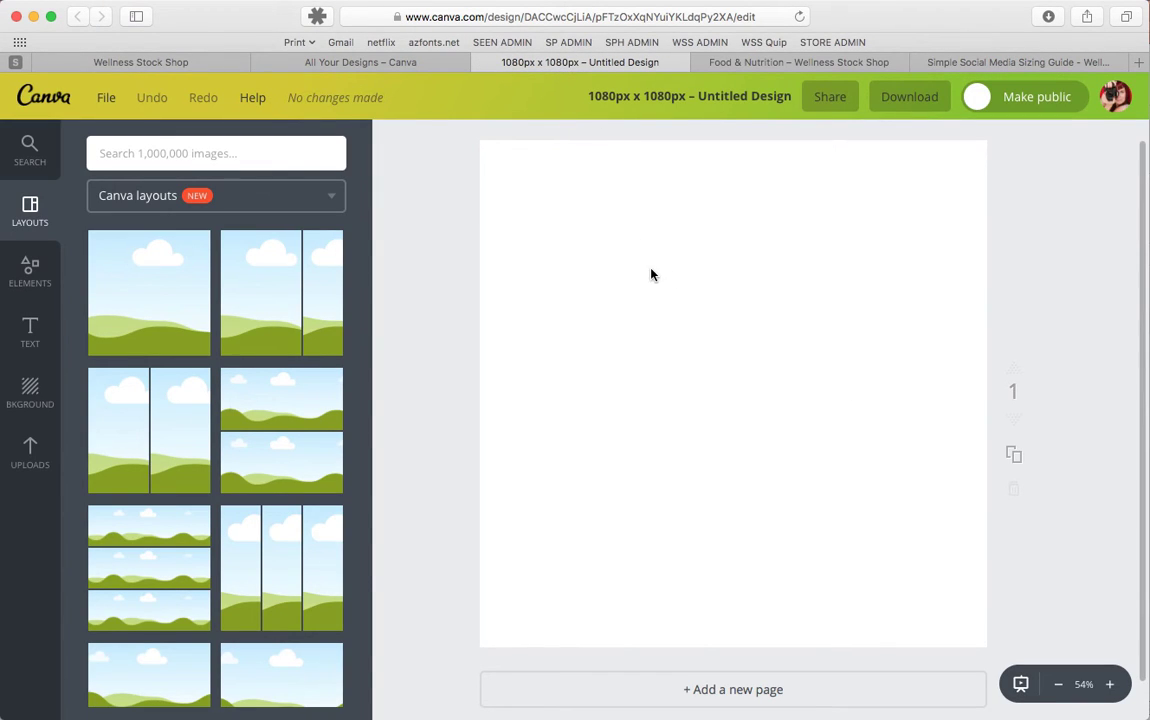
# Step: Reload Canva's Uploads and check which blue-plate thumbnail is Blue_Plate_Collection-110.jpg
pyautogui.click(30, 452)
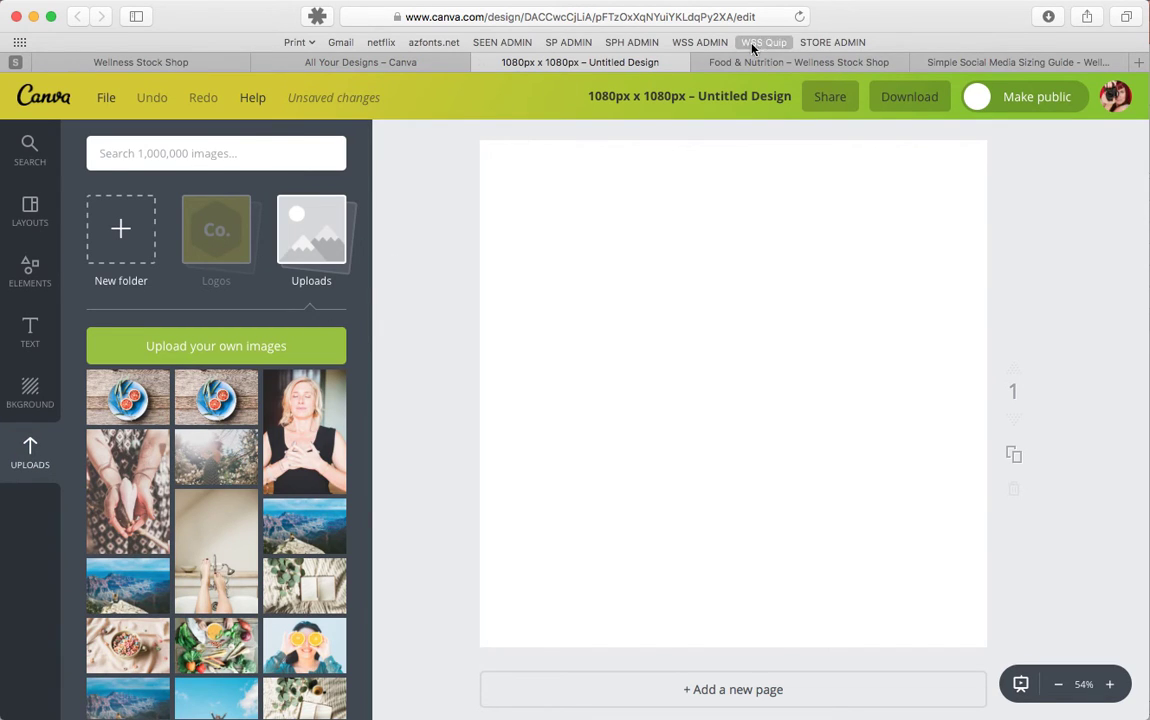
pyautogui.click(799, 16)
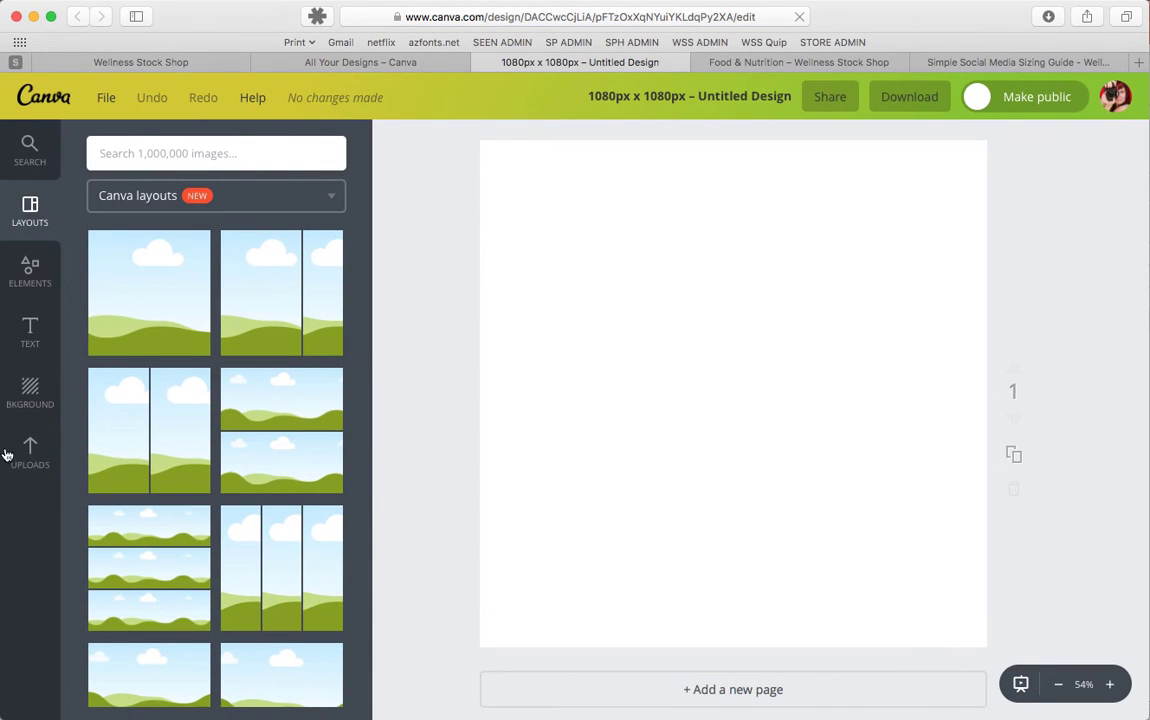
pyautogui.click(30, 452)
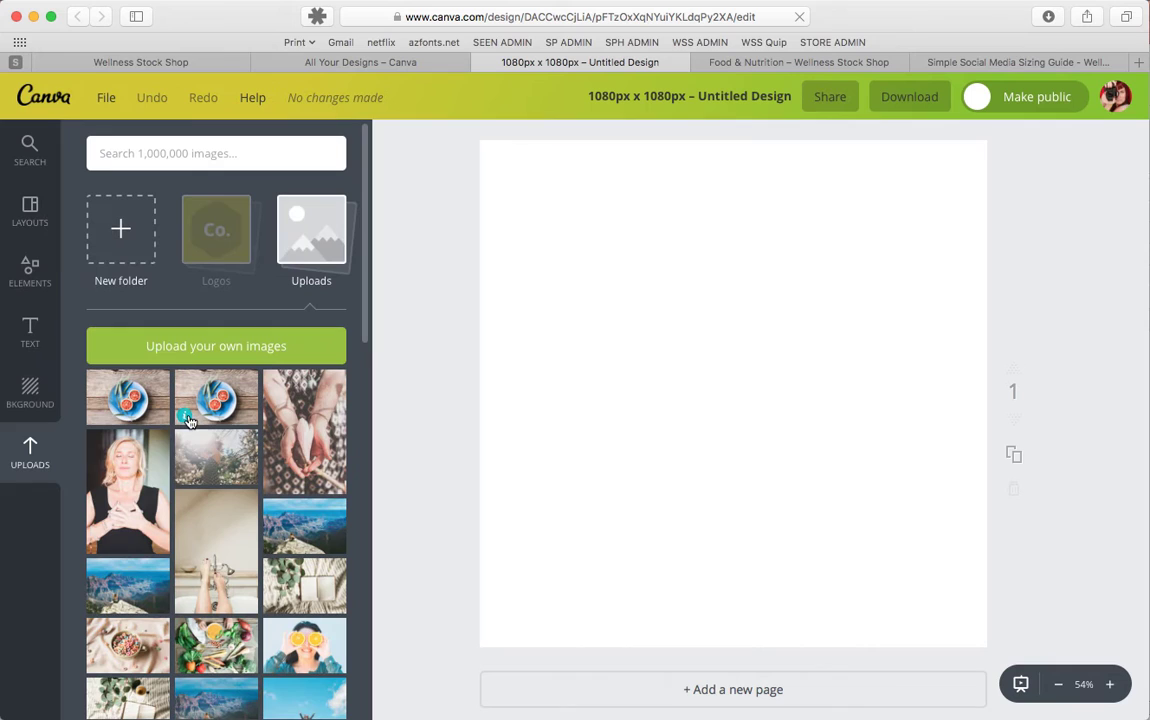
pyautogui.click(186, 418)
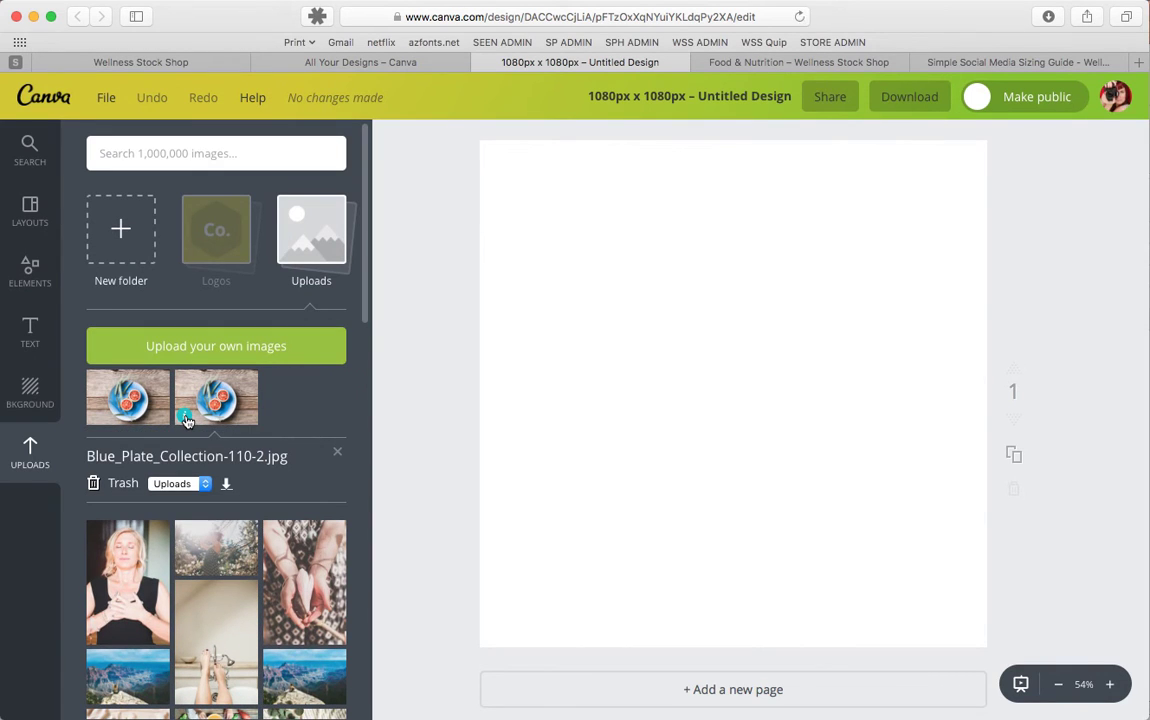
pyautogui.click(186, 418)
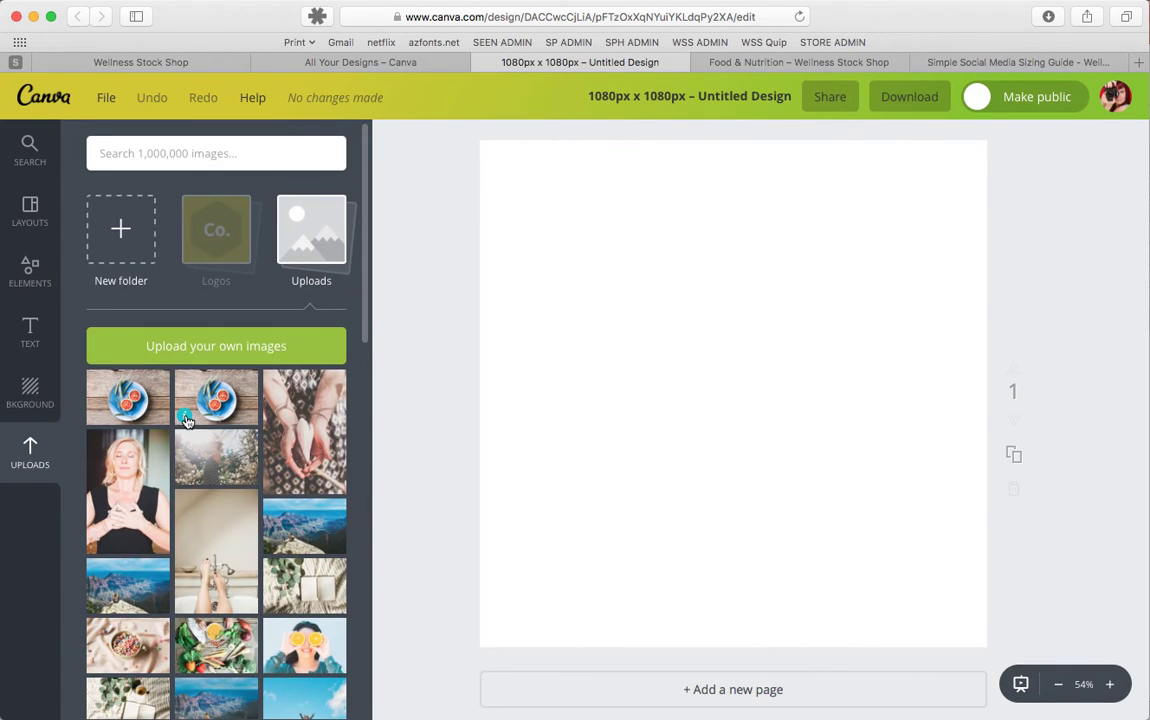
pyautogui.click(97, 417)
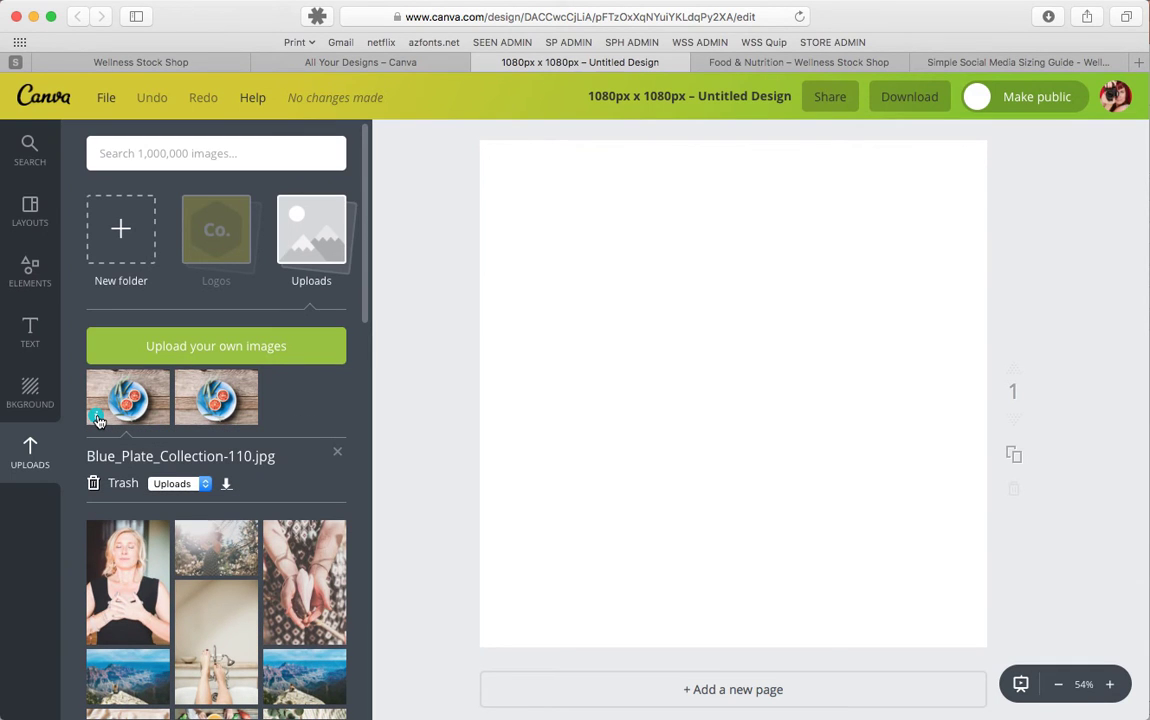
# Step: Add the first blue-plate photo and resize it to fill the 1080 × 1080 page
pyautogui.click(100, 400)
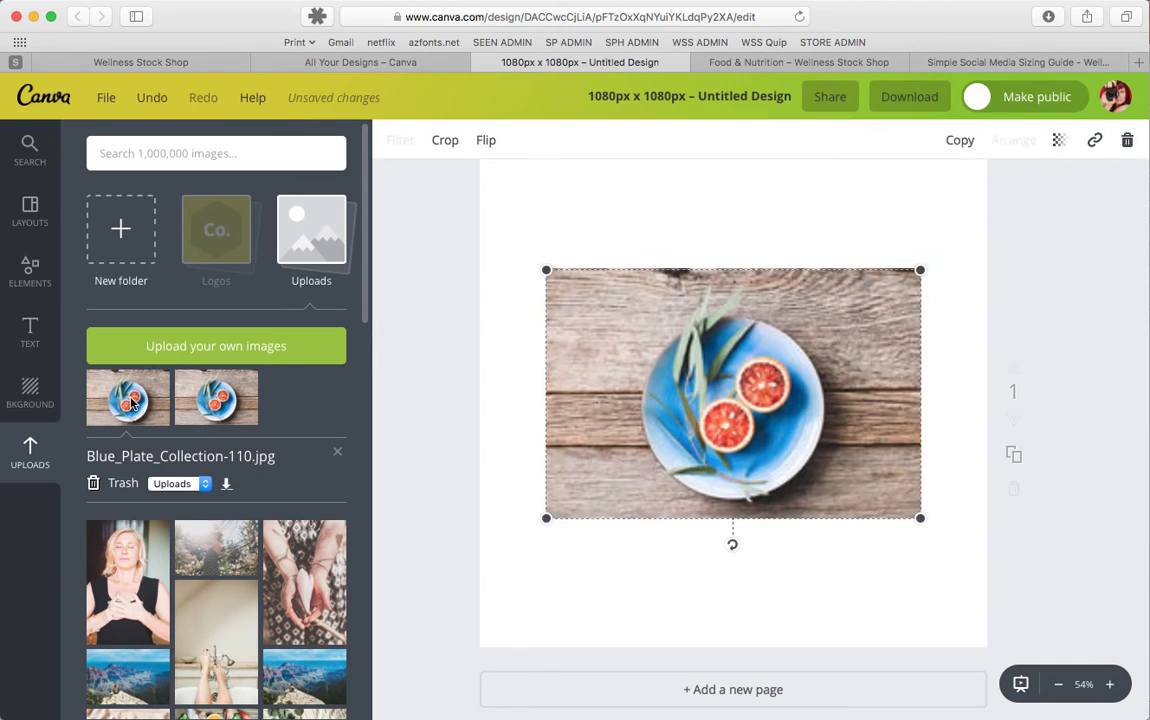
pyautogui.moveTo(545, 270); pyautogui.dragTo(353, 86)
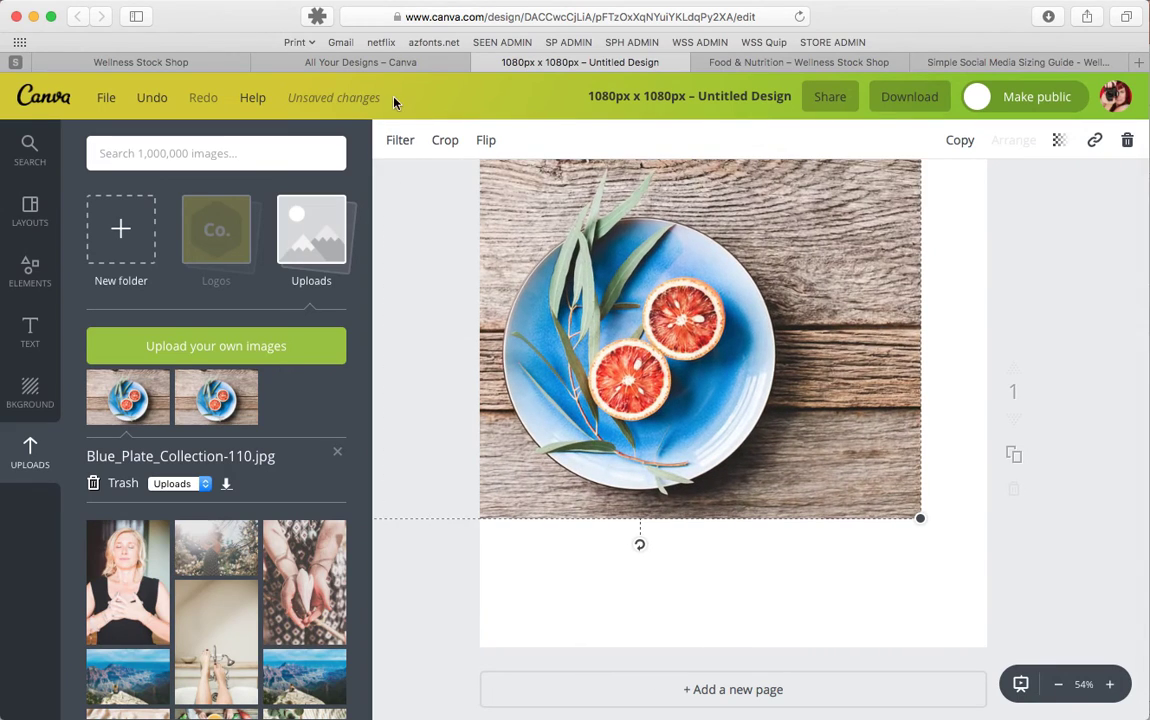
pyautogui.moveTo(920, 518); pyautogui.dragTo(1117, 649)
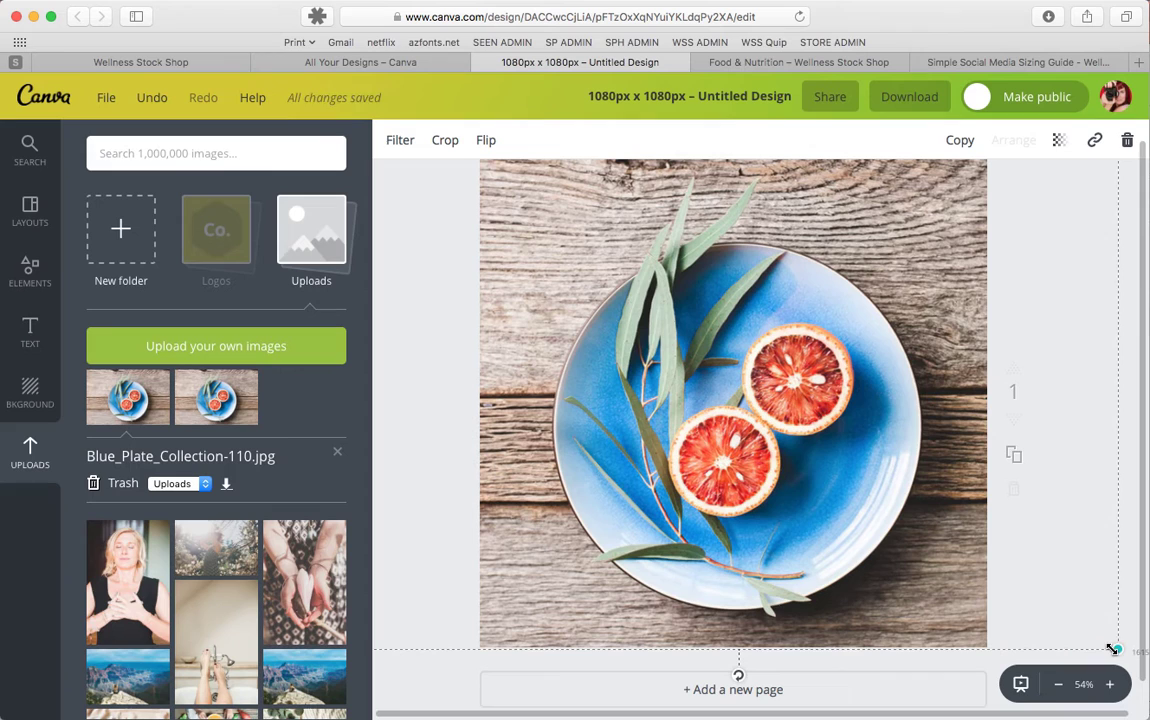
pyautogui.click(1059, 685)
pyautogui.click(1059, 685)
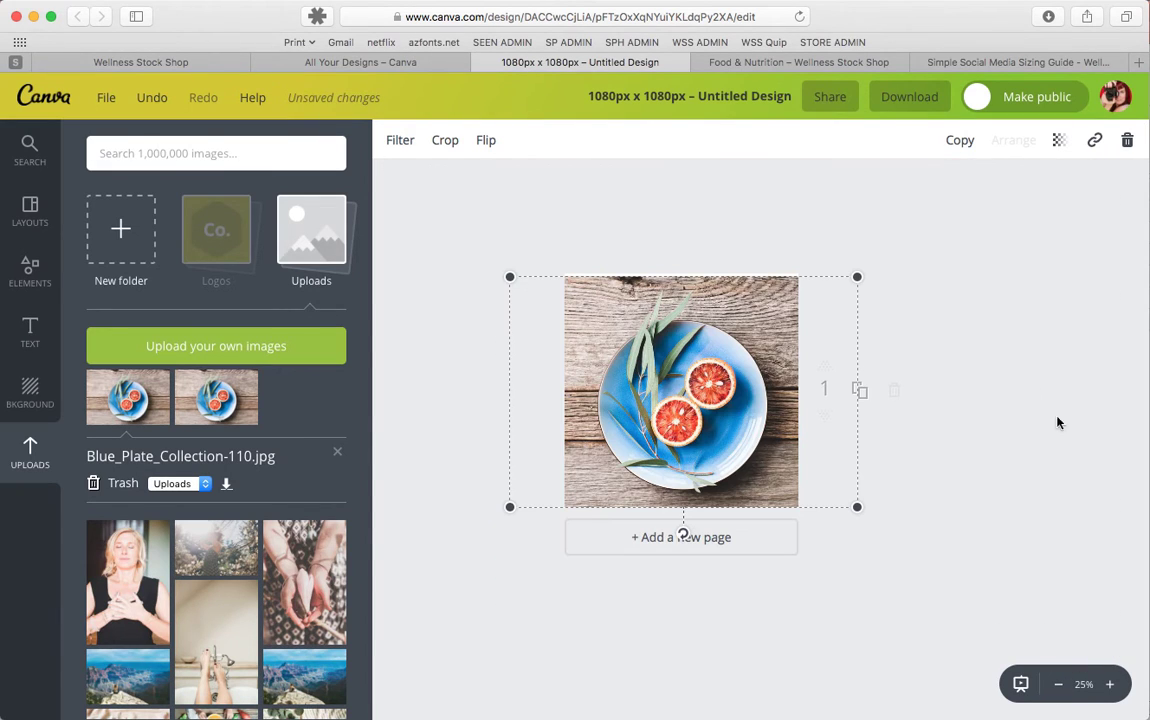
pyautogui.moveTo(855, 281); pyautogui.dragTo(862, 273)
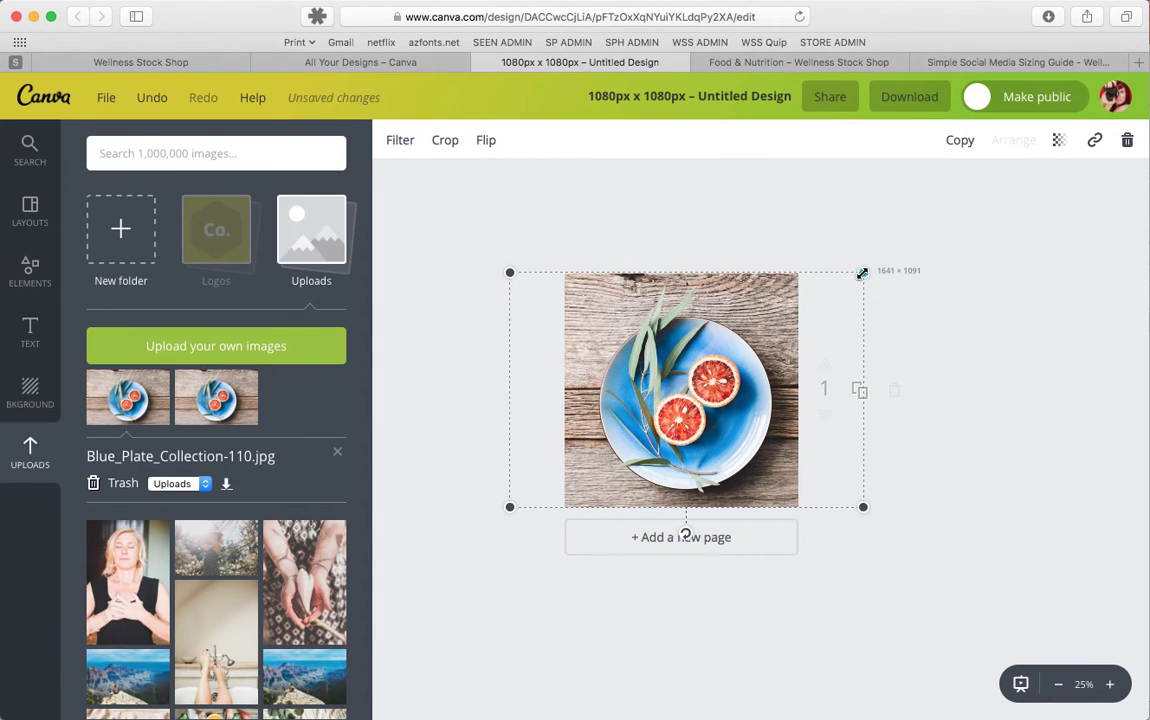
pyautogui.click(966, 243)
# Step: Download the design as a JPG
pyautogui.click(900, 97)
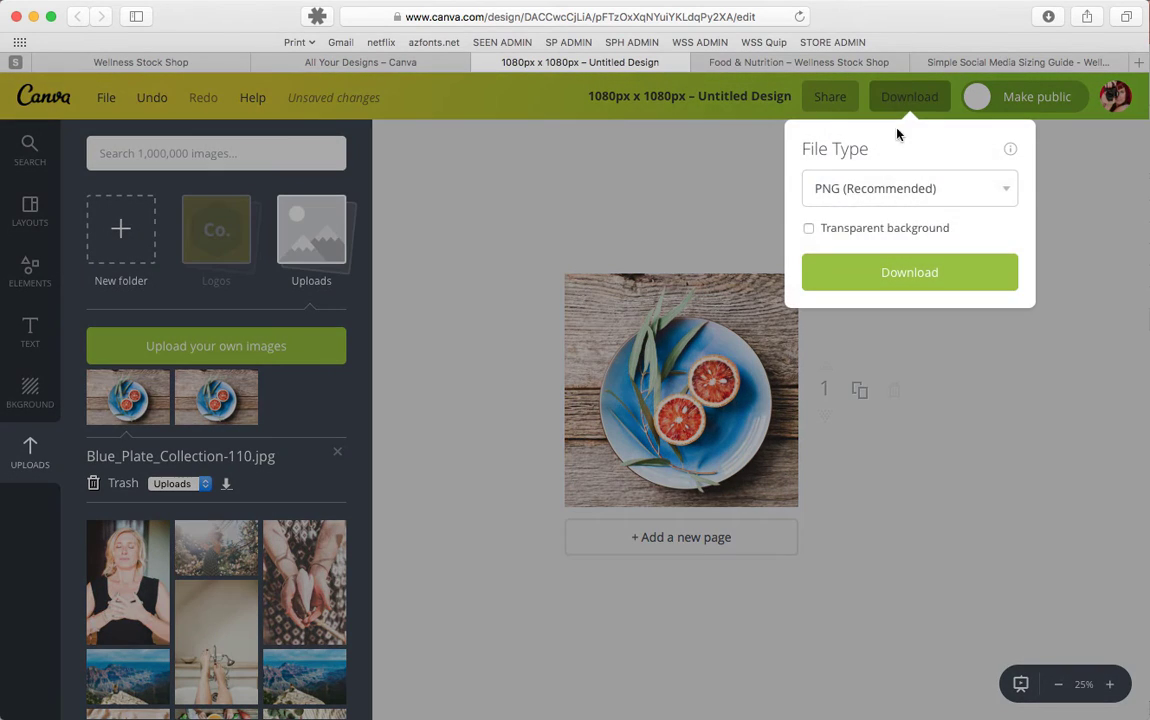
pyautogui.click(872, 192)
pyautogui.click(866, 175)
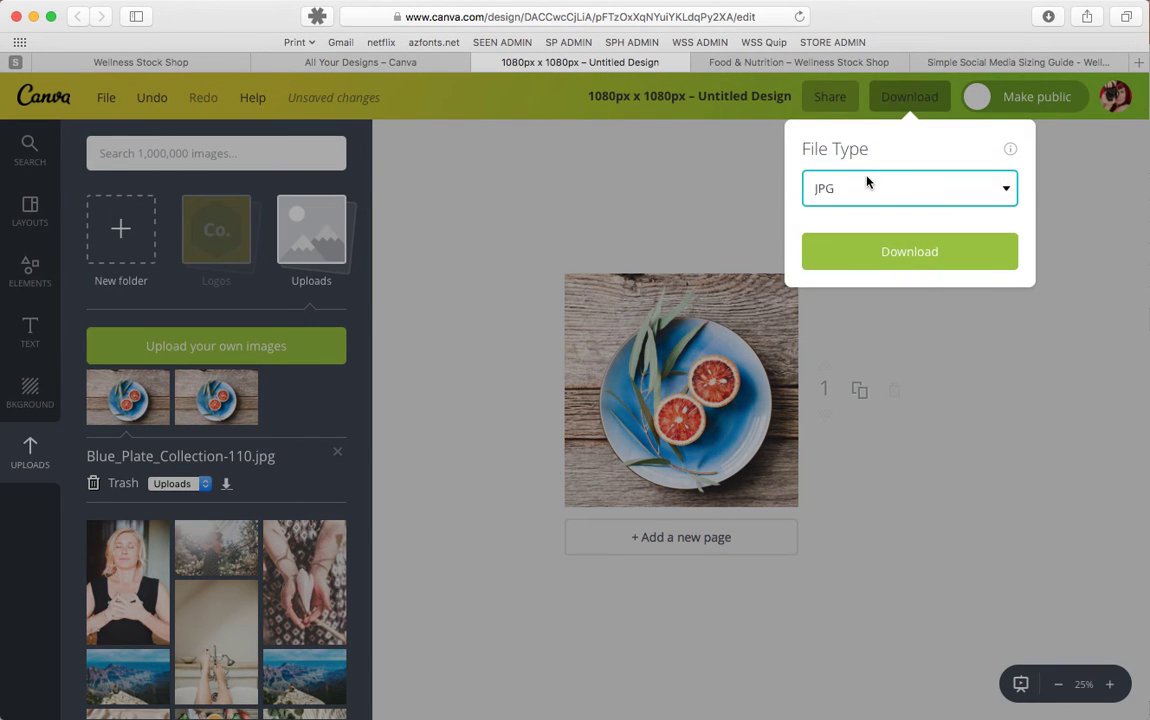
pyautogui.click(909, 247)
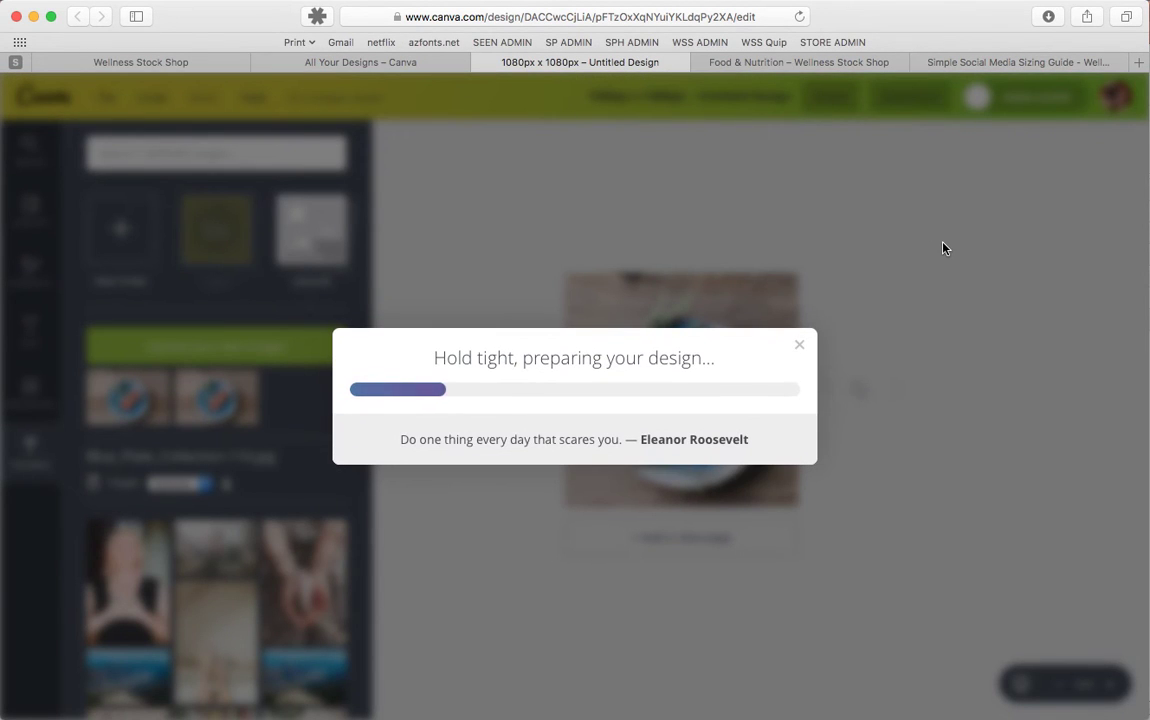
# Step: In the new design, add the uploaded blue-plate photo and stretch it to fill the page
pyautogui.click(344, 66)
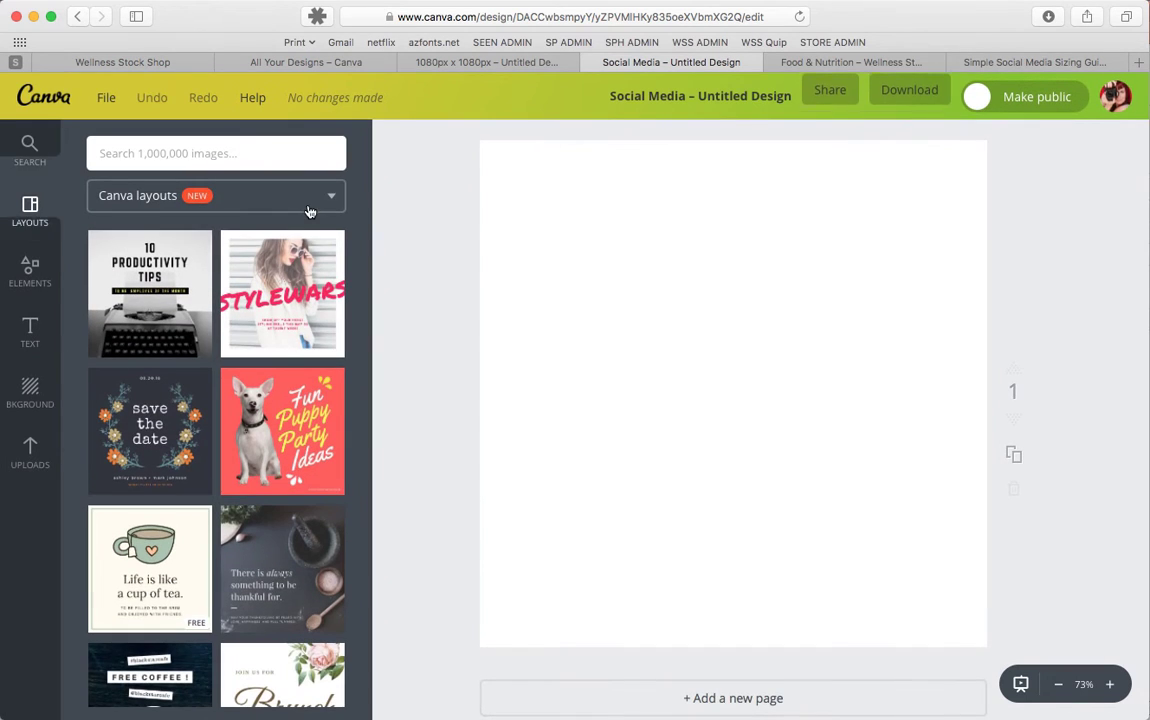
pyautogui.click(32, 452)
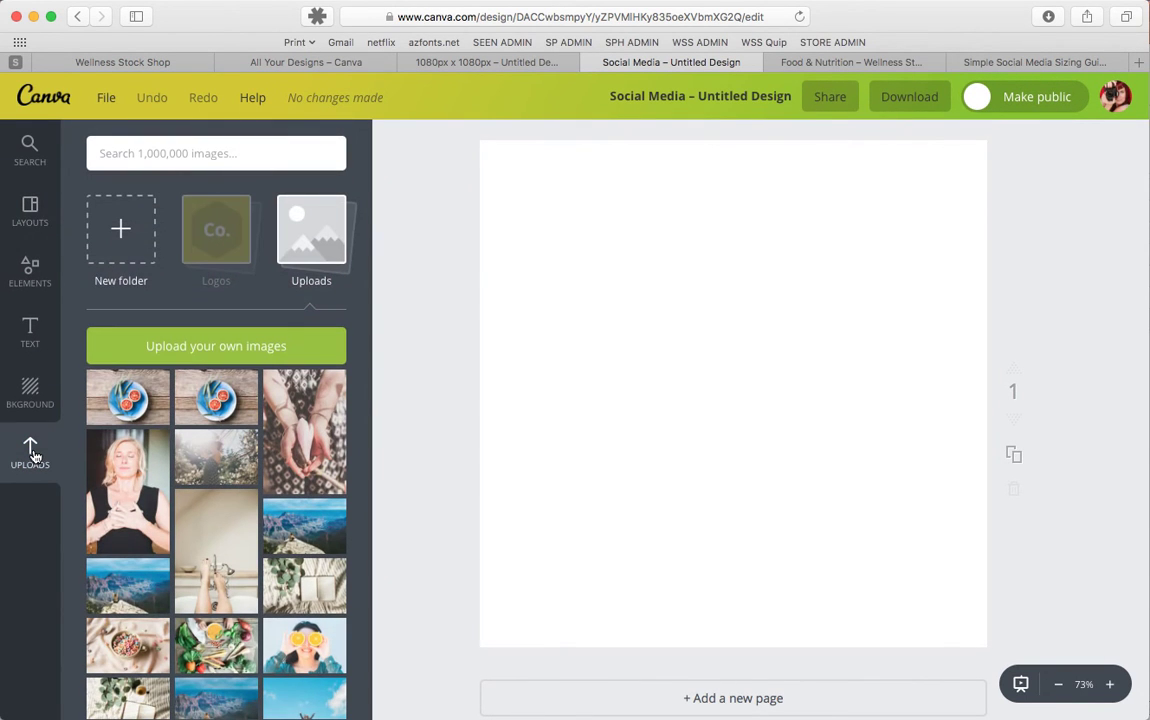
pyautogui.click(186, 372)
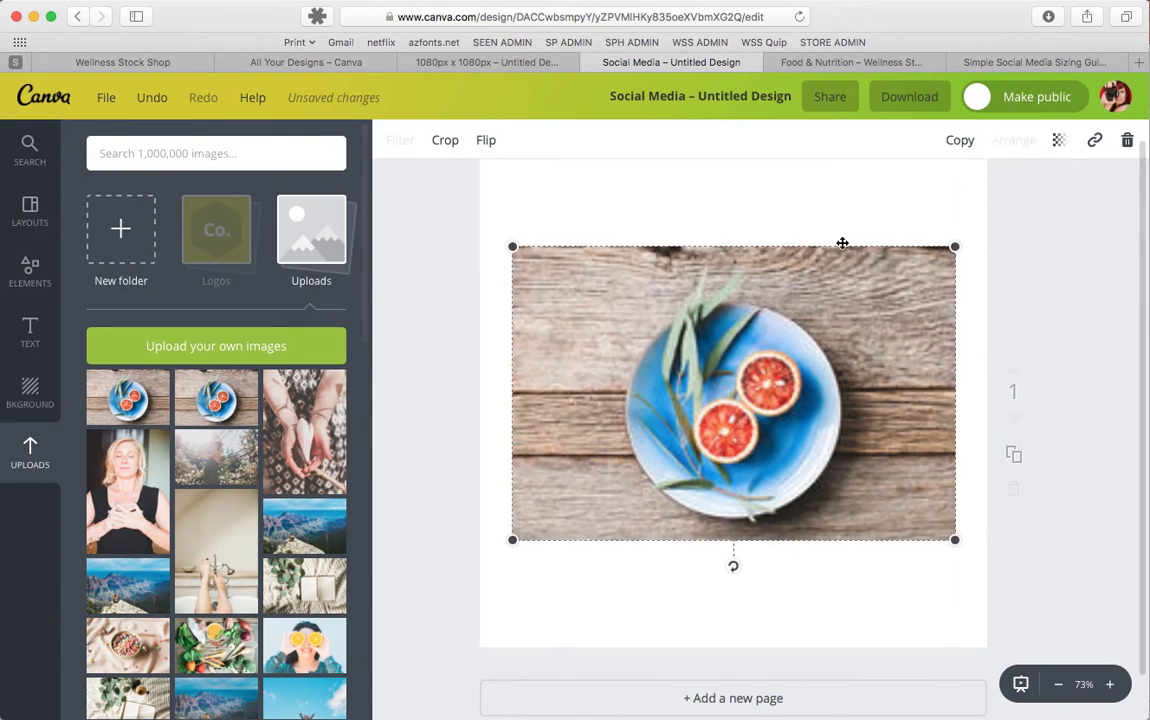
pyautogui.moveTo(512, 246); pyautogui.dragTo(393, 124)
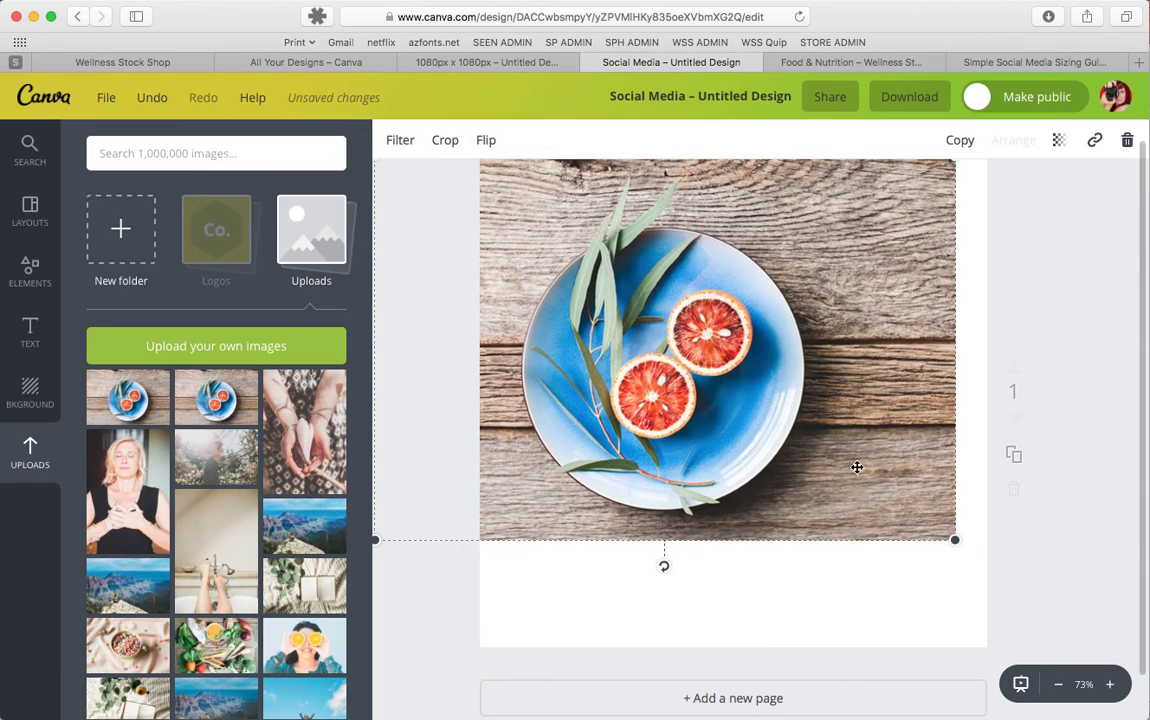
pyautogui.moveTo(955, 539); pyautogui.dragTo(1097, 675)
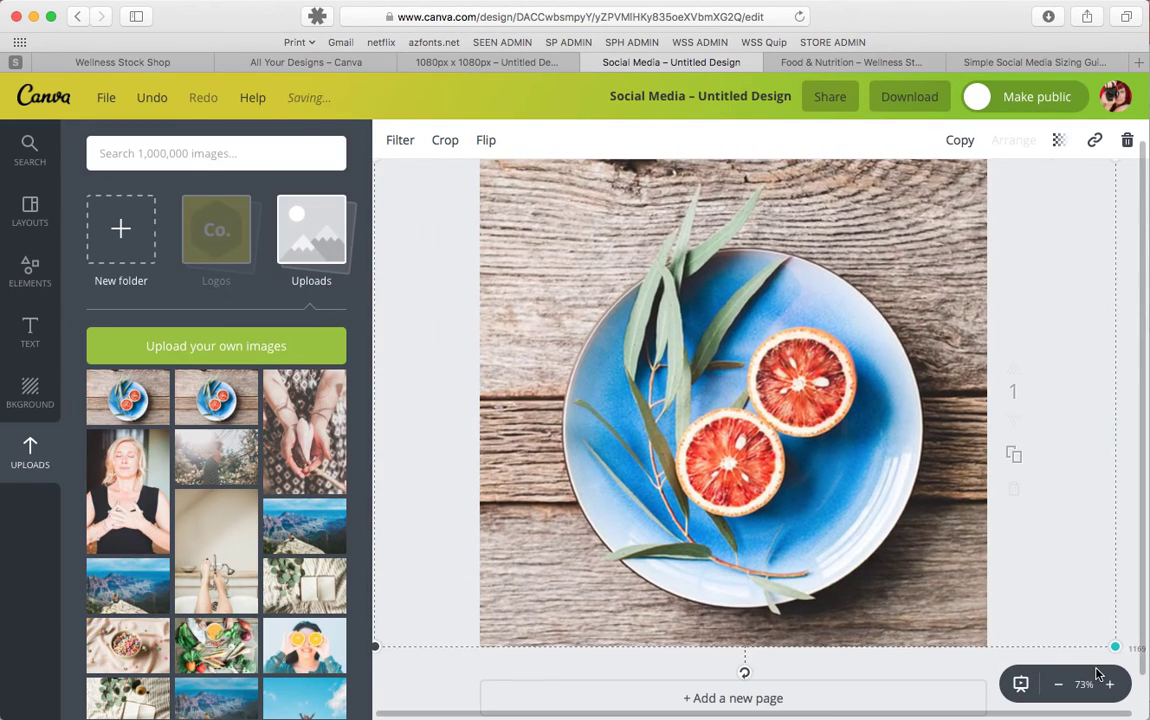
pyautogui.click(1058, 684)
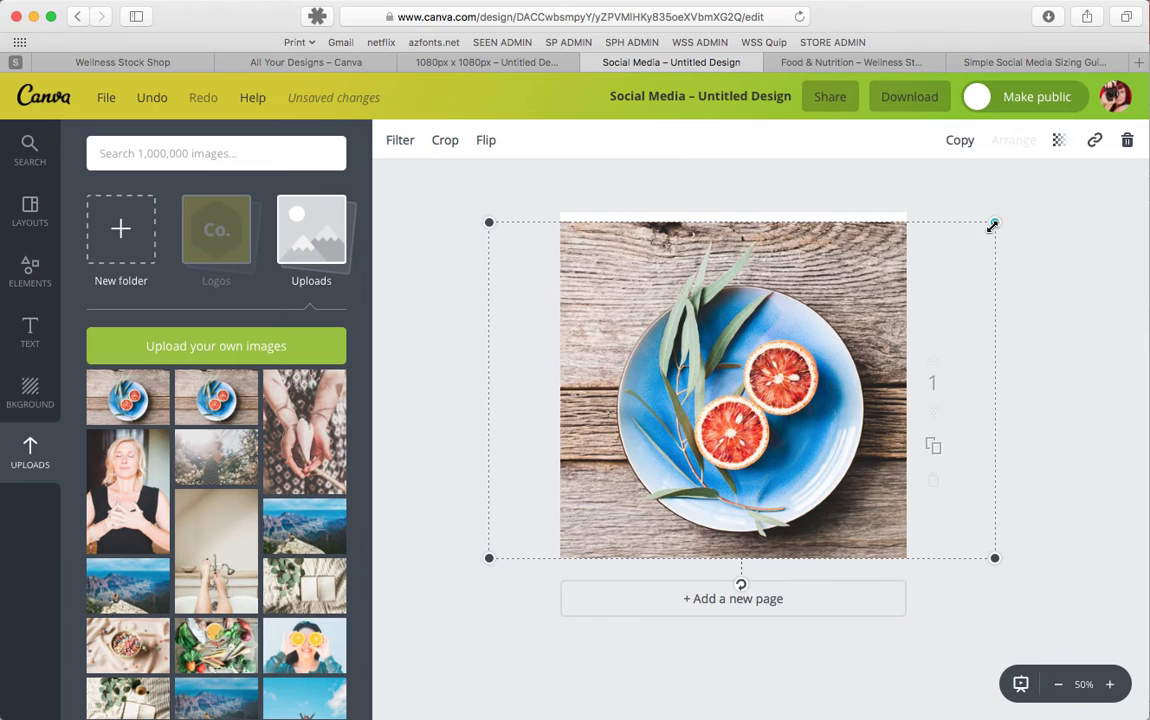
pyautogui.moveTo(992, 226); pyautogui.dragTo(1009, 211)
pyautogui.click(1062, 287)
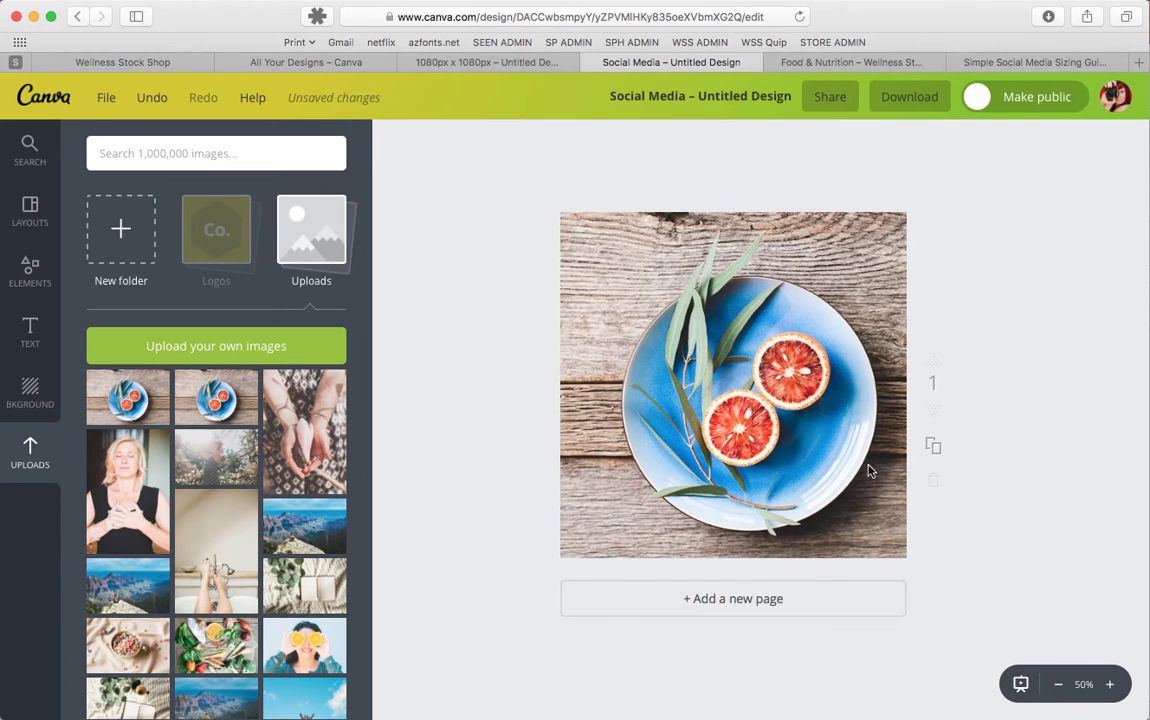
# Step: Download this second design as a JPG
pyautogui.click(905, 99)
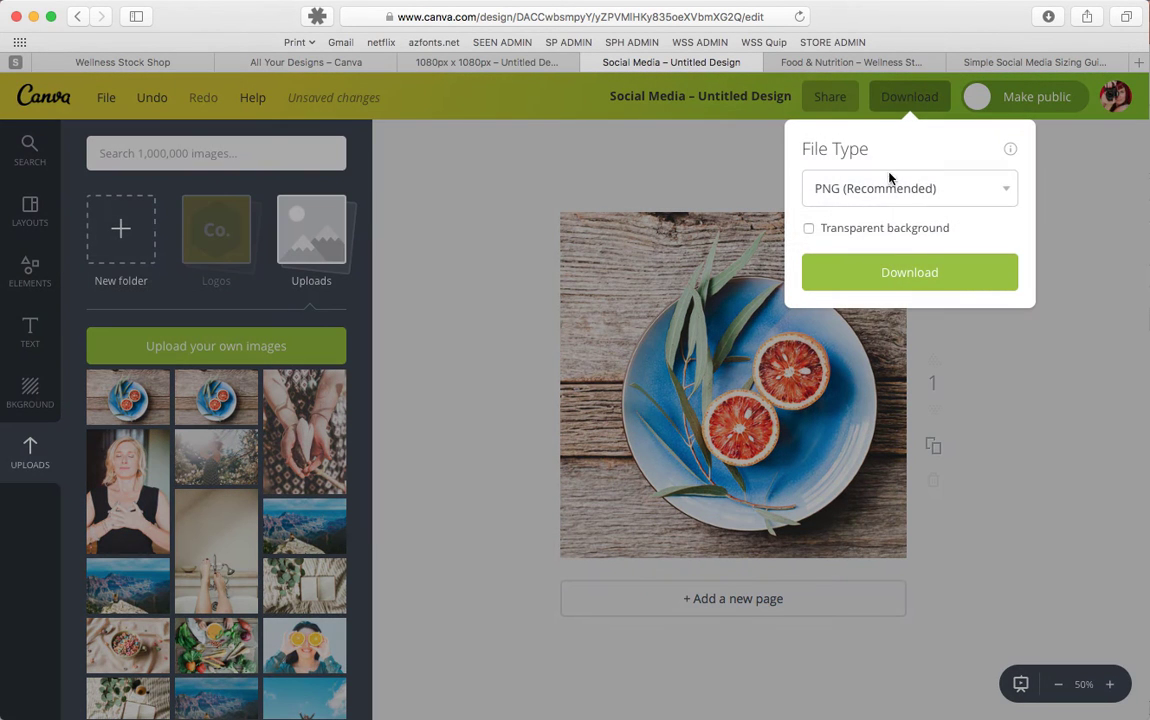
pyautogui.click(890, 180)
pyautogui.click(802, 166)
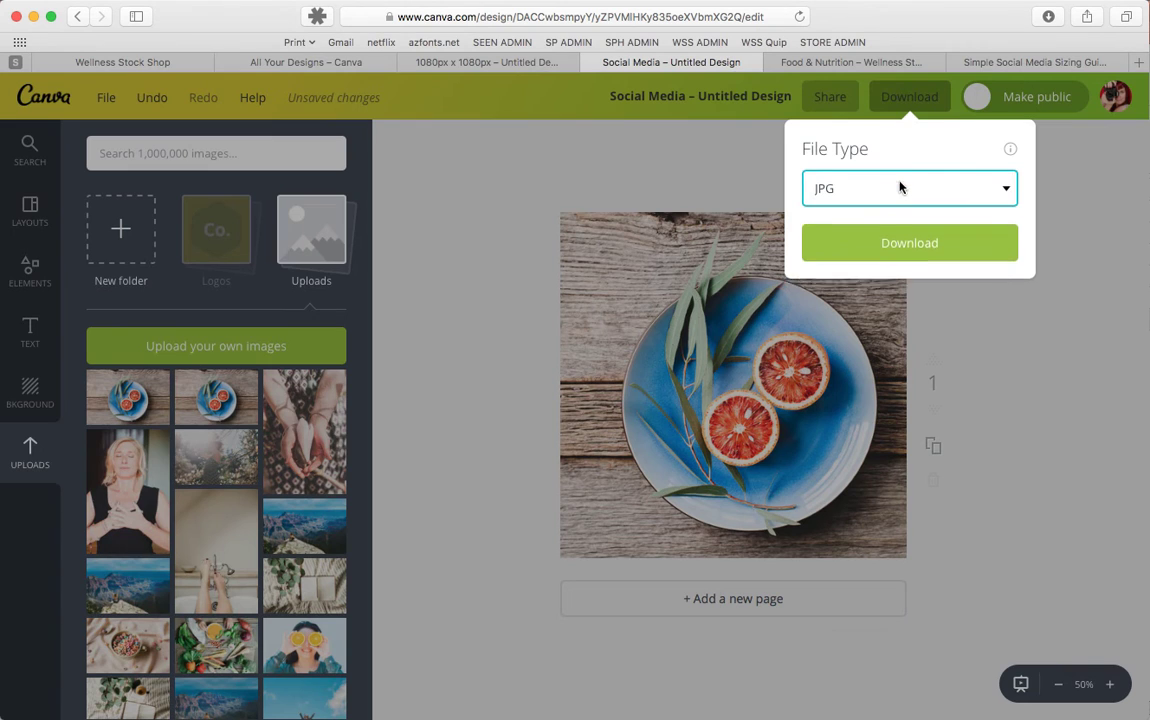
pyautogui.click(933, 250)
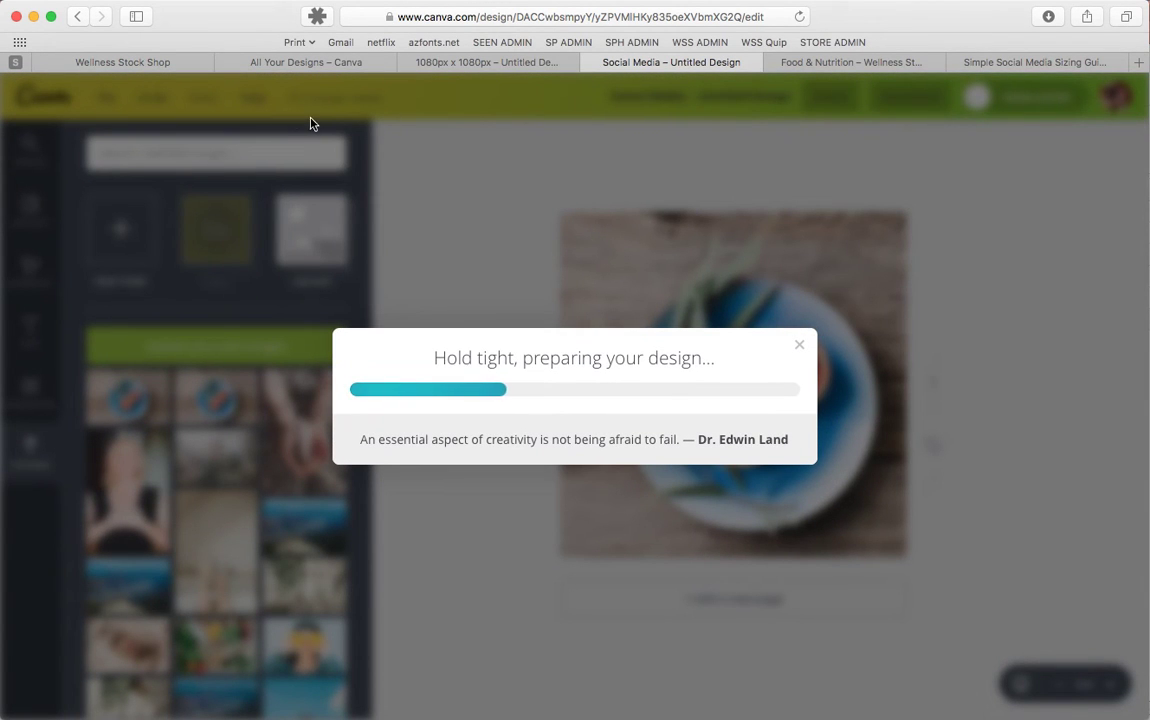
# Step: Go to the Wellness Stock Shop Facebook page and start a new Photo / Video post
pyautogui.click(158, 64)
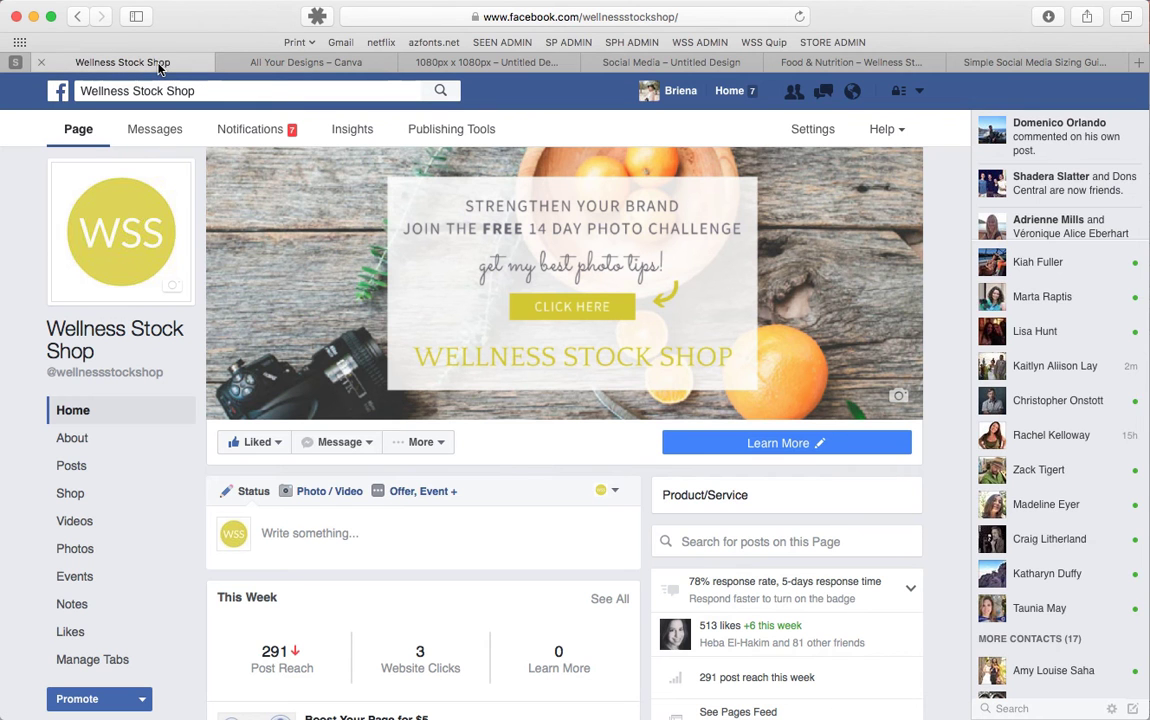
pyautogui.click(310, 490)
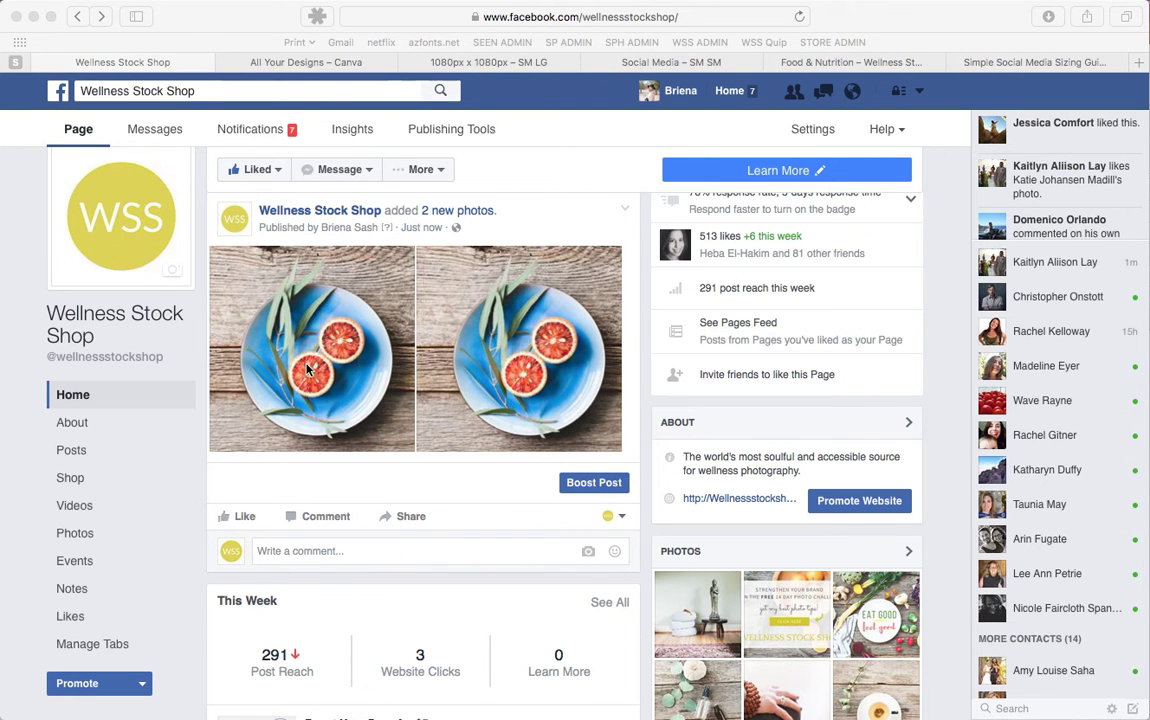
# Step: Open the post's left photo full size and flip back and forth between the two plate images
pyautogui.click(284, 330)
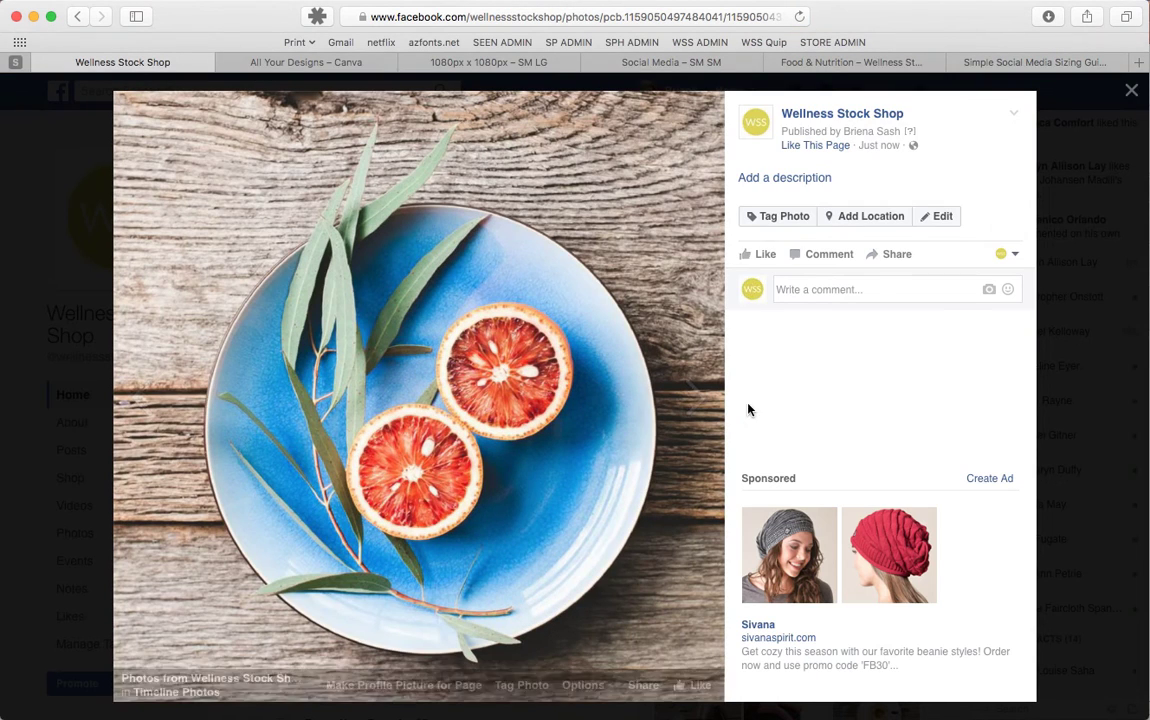
pyautogui.moveTo(697, 400)
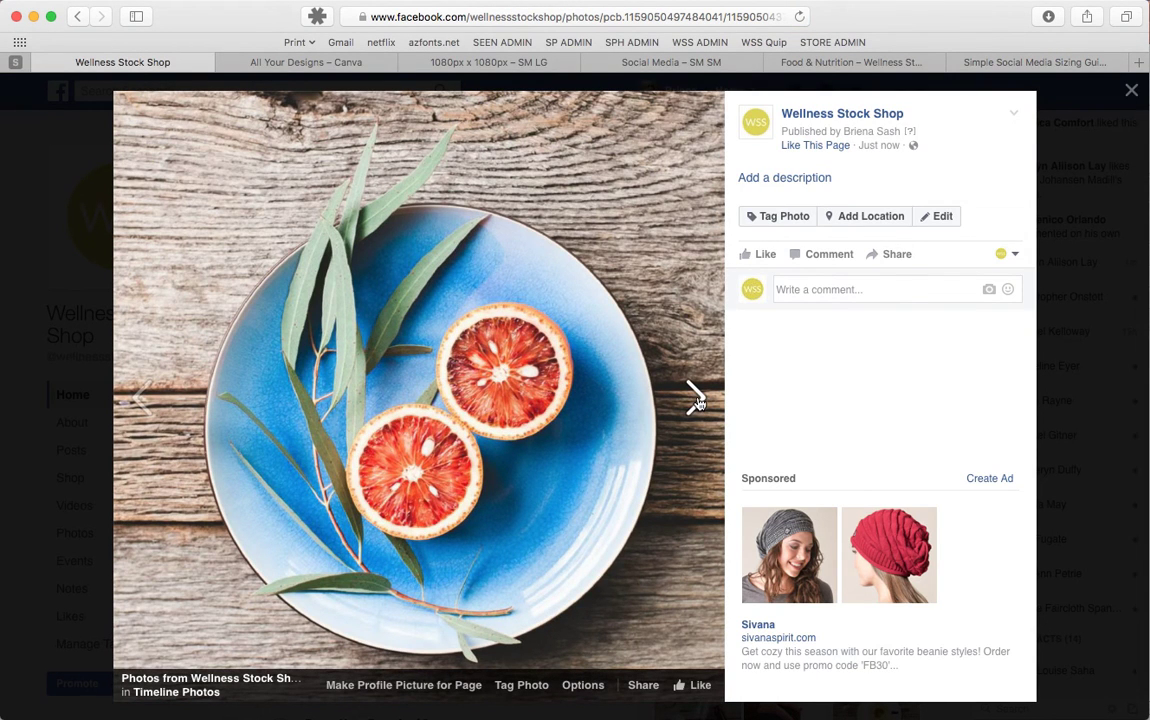
pyautogui.click(697, 400)
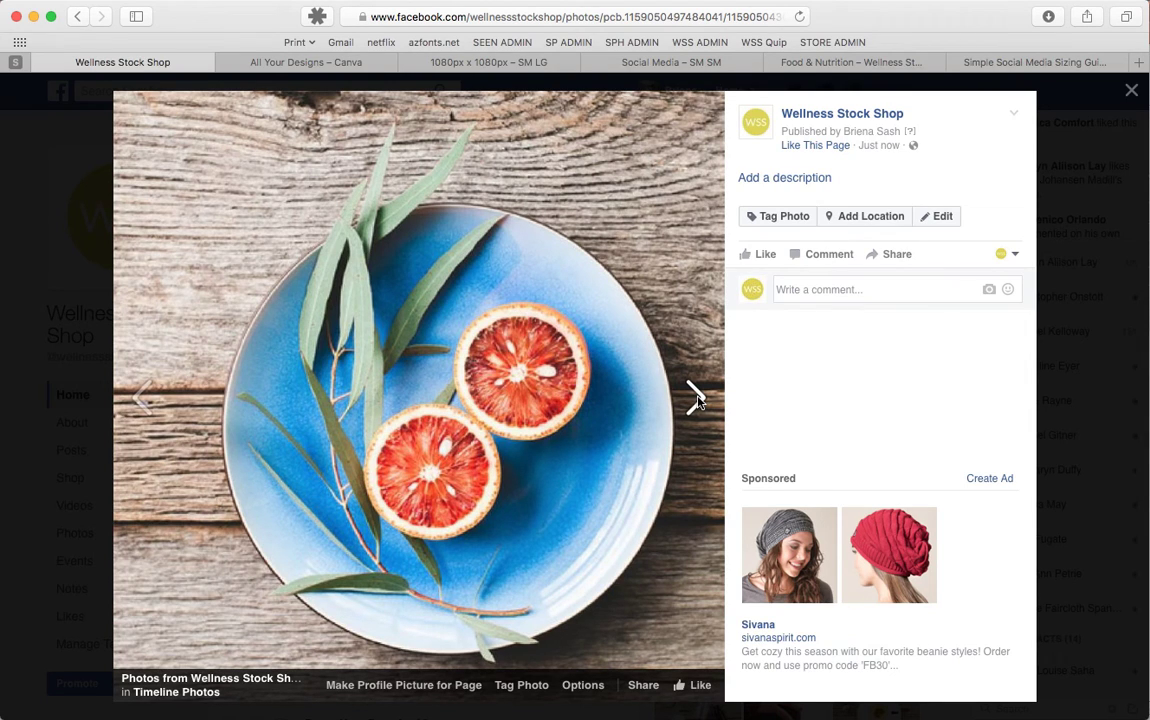
pyautogui.click(697, 400)
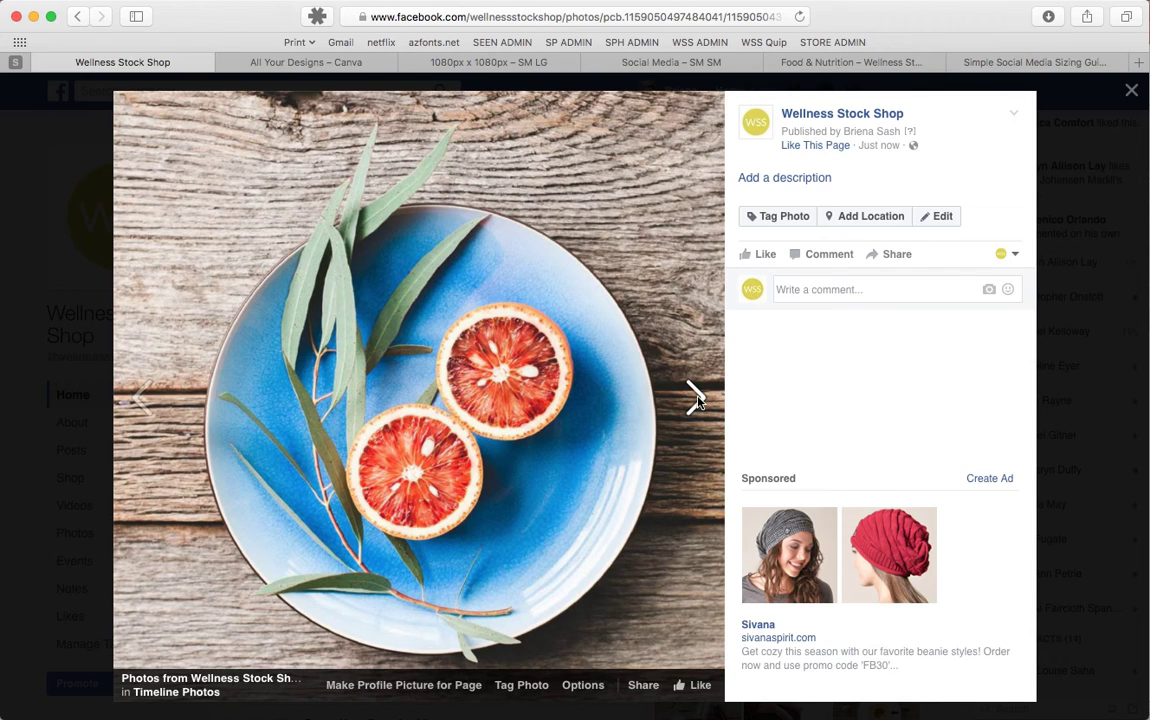
pyautogui.click(697, 400)
pyautogui.click(697, 400)
pyautogui.click(697, 400)
pyautogui.click(698, 401)
pyautogui.click(697, 401)
pyautogui.click(695, 399)
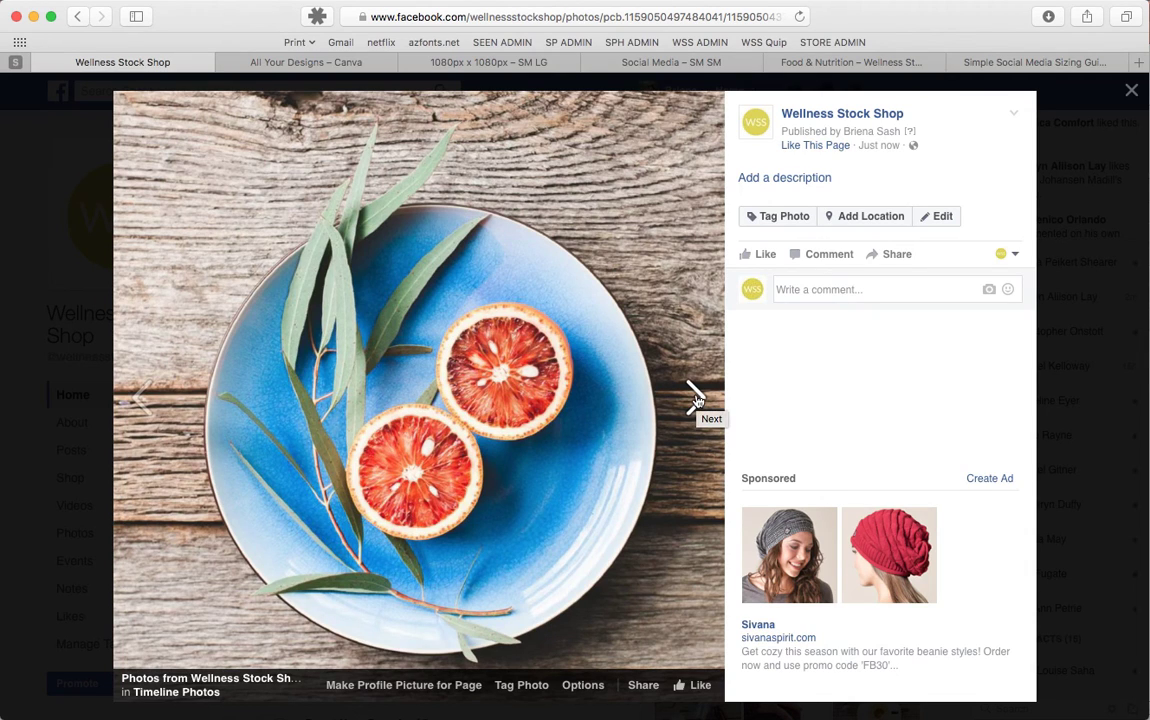